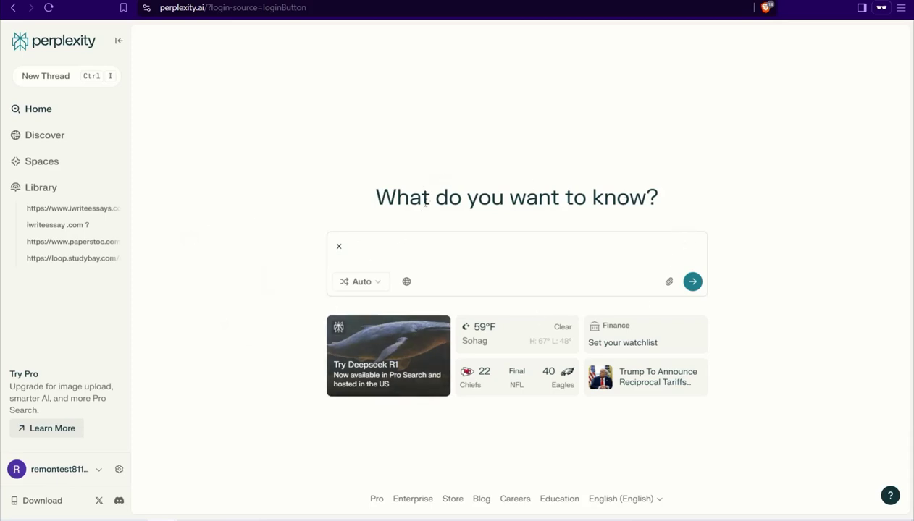
Switch the search mode from Auto to the DeepSeek model Reasoning · R1
left_click(376, 284)
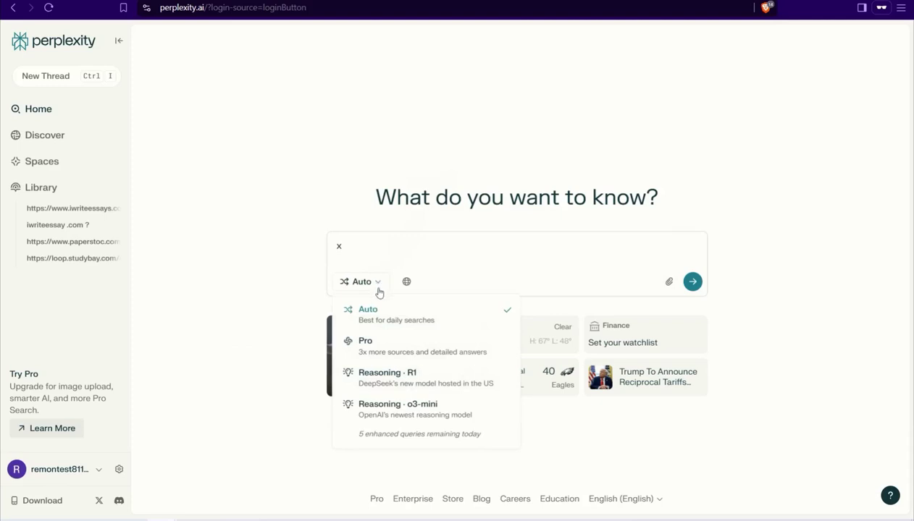
left_click(385, 378)
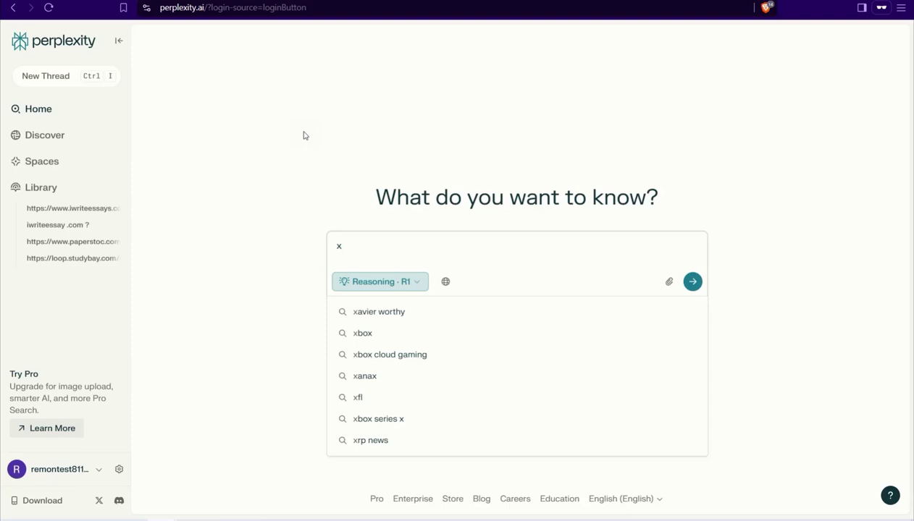
left_click(281, 246)
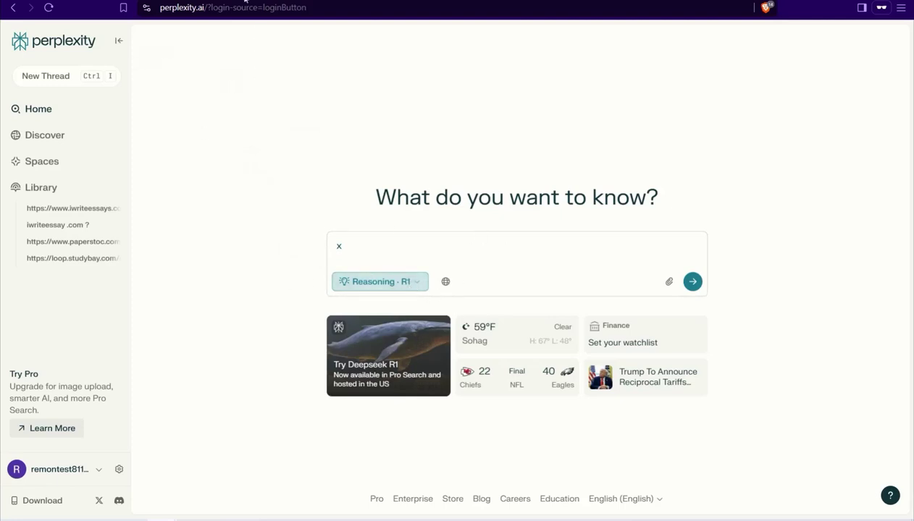
Switch to the OpenRouter site and open its list of models
left_click(216, 1)
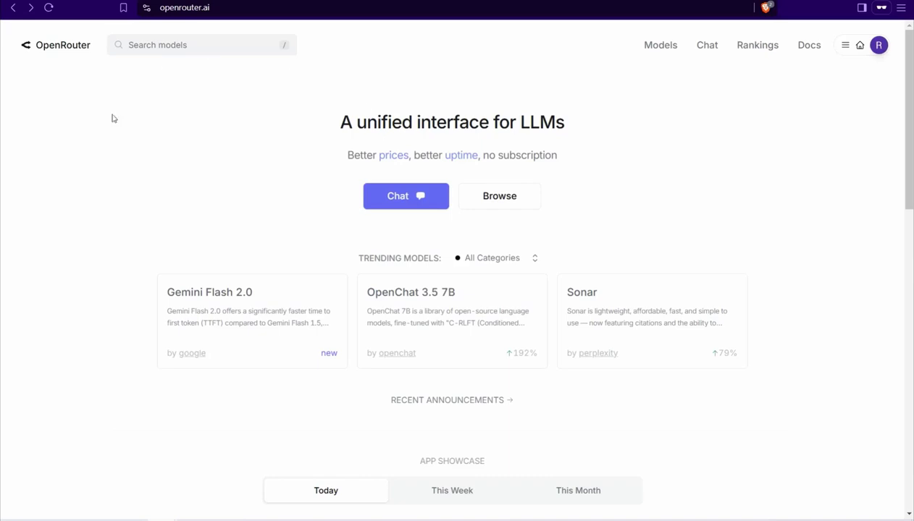
left_click(665, 50)
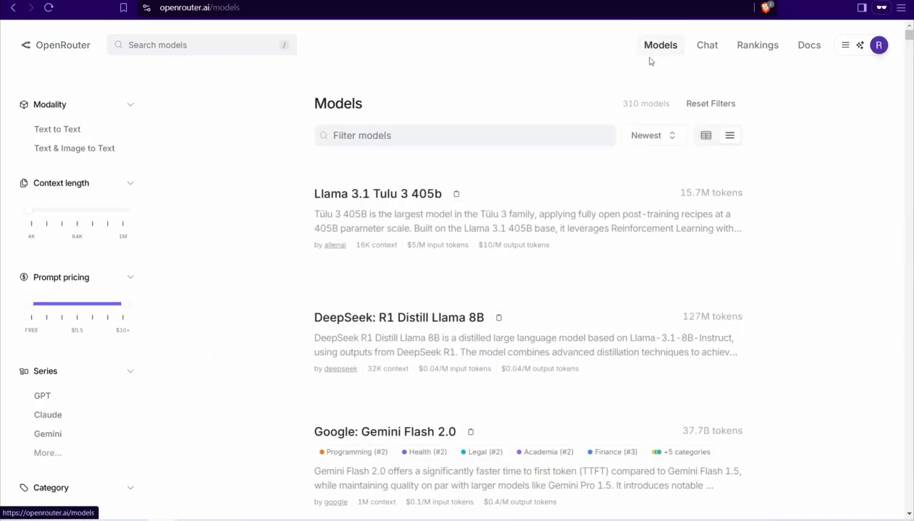
Browse the newest models, comparing the free and paid entries and their token prices
scroll(521, 284, "down", 3)
scroll(520, 288, "down", 7)
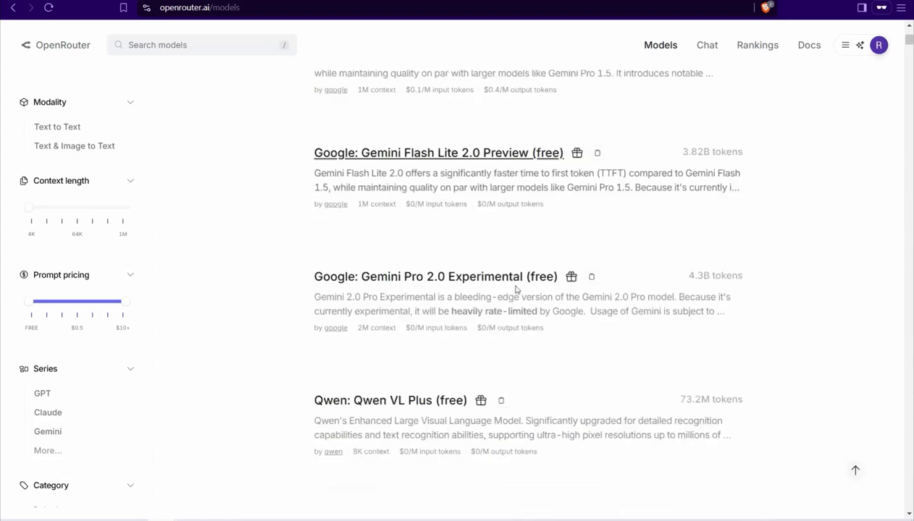
scroll(411, 297, "up", 2)
scroll(411, 297, "up", 2)
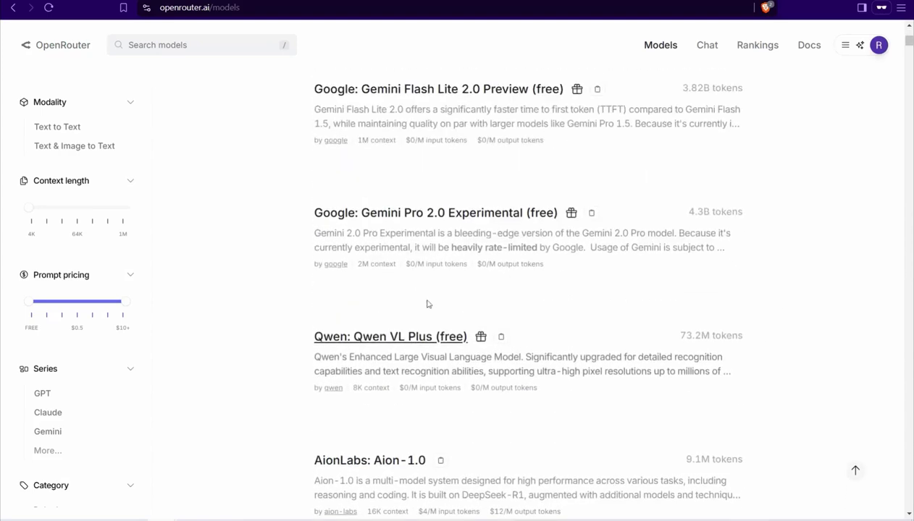
scroll(376, 327, "up", 2)
scroll(441, 300, "up", 2)
scroll(402, 285, "down", 6)
scroll(399, 288, "down", 1)
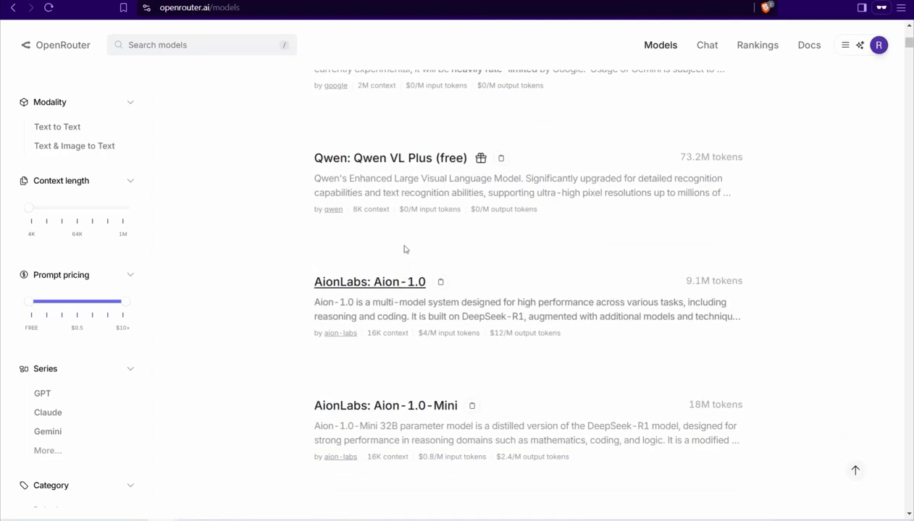
scroll(464, 249, "up", 1)
scroll(463, 250, "up", 6)
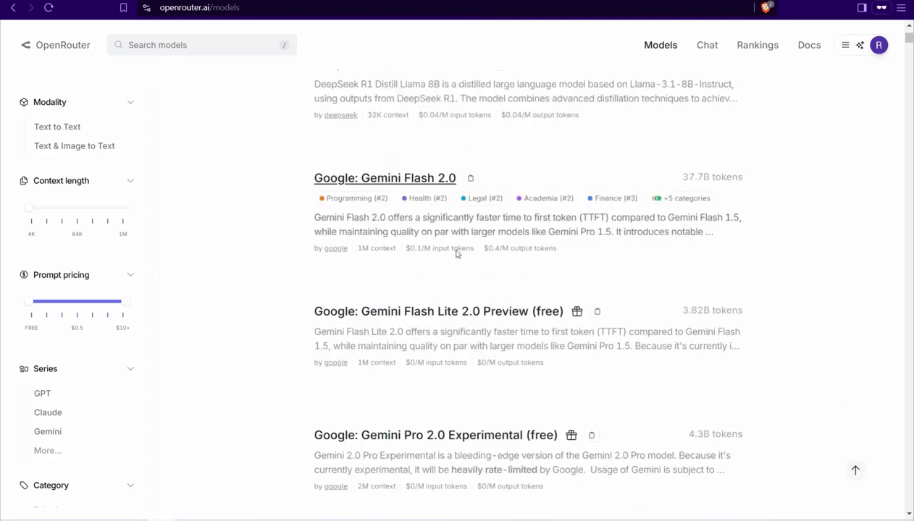
scroll(404, 328, "up", 2)
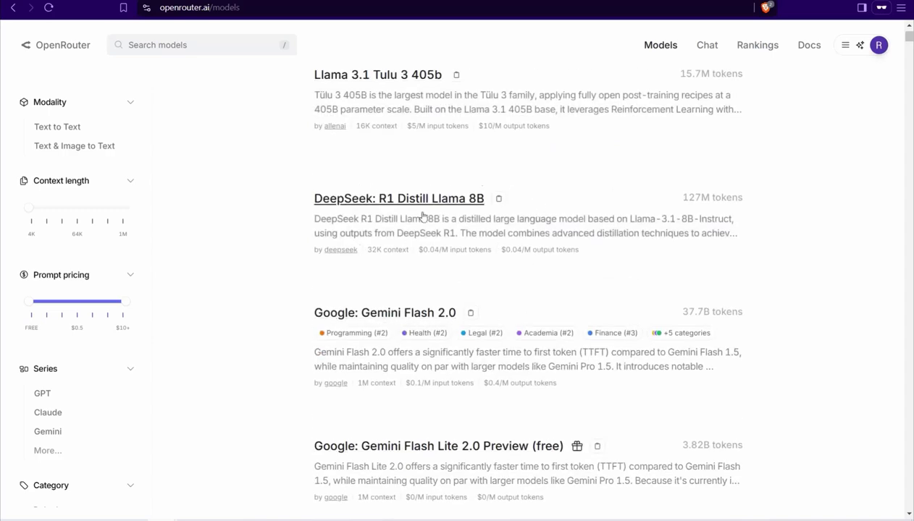
Open the DeepSeek: R1 Distill Llama 8B model and start a chat with it
left_click(333, 200)
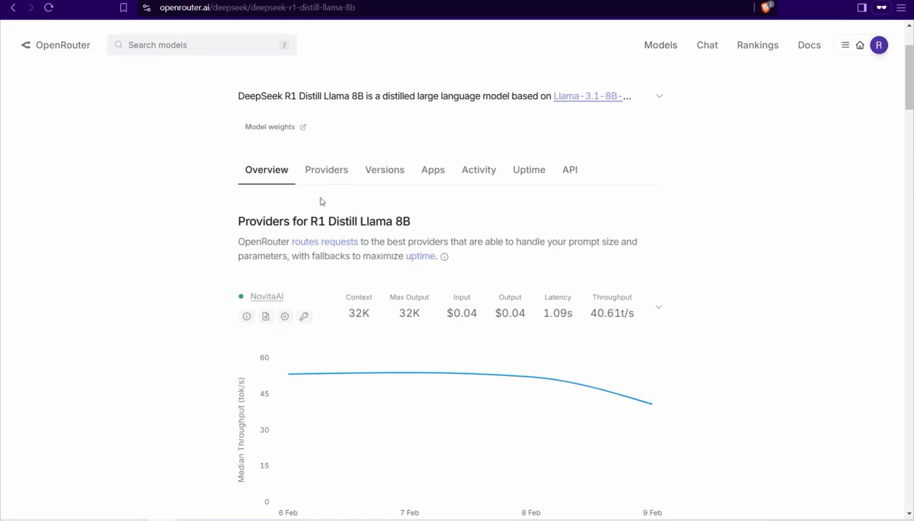
scroll(354, 203, "up", 2)
left_click(614, 145)
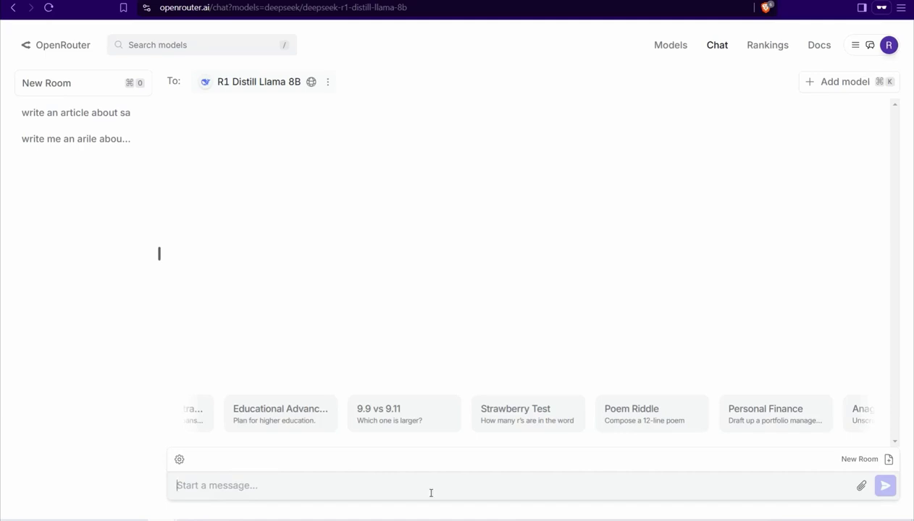
Send the prompt "an article about how to save my time while i am busy" and review the reply
type("an article about how to save my time ")
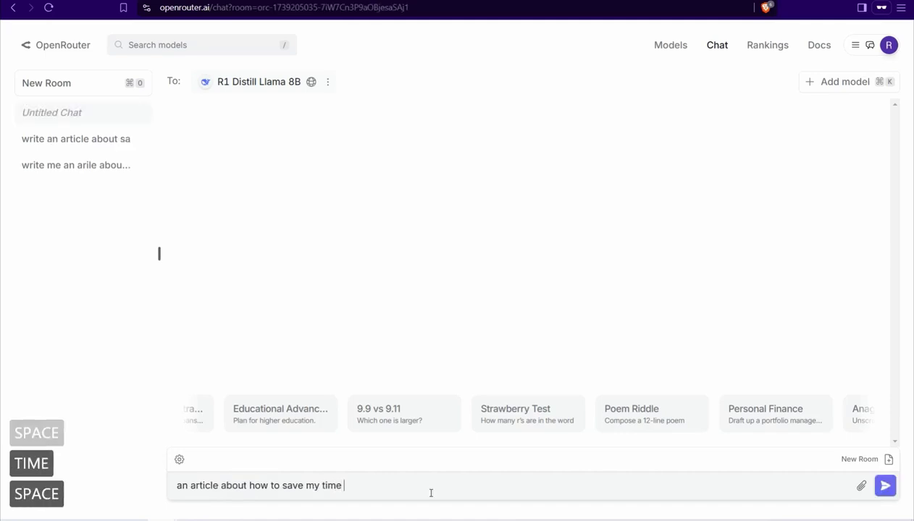
type("while i ")
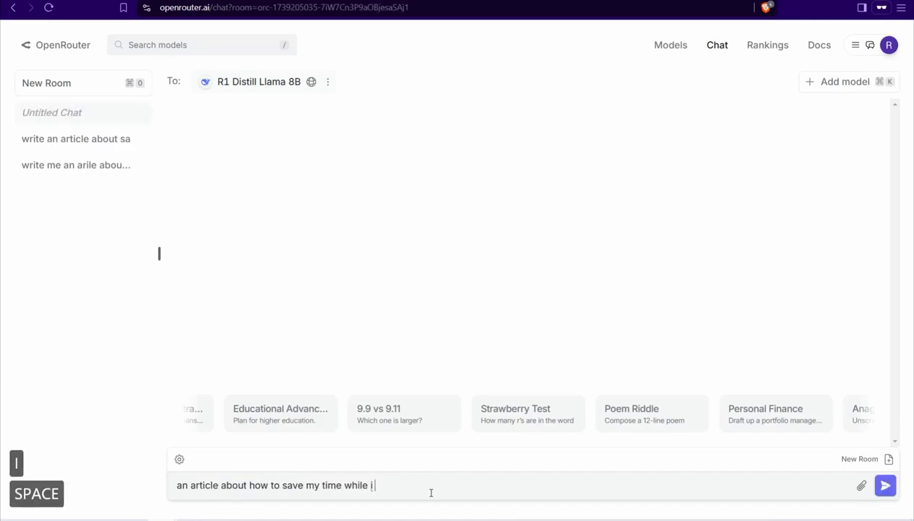
type("am busy")
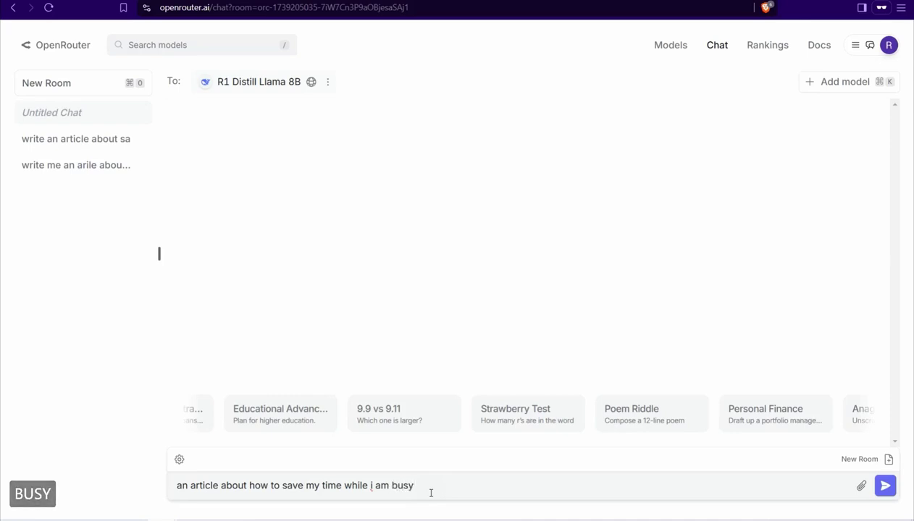
left_click(886, 488)
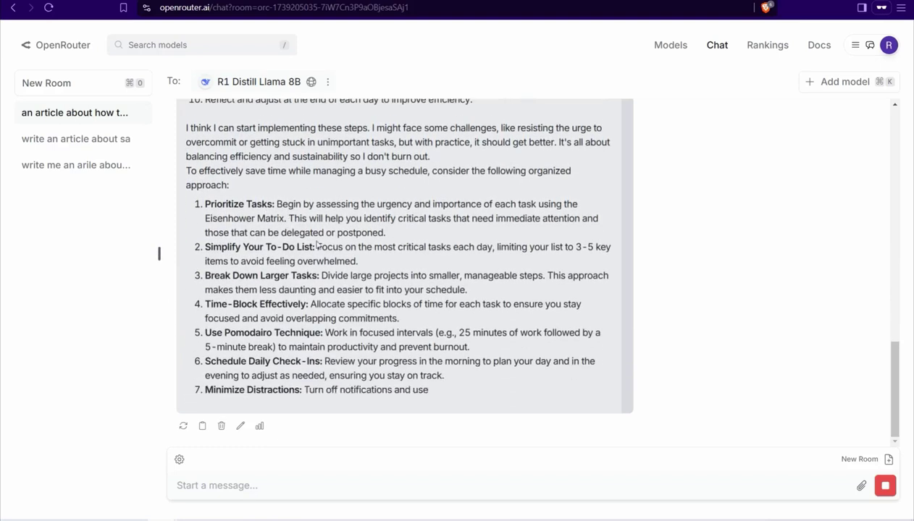
scroll(312, 319, "up", 2)
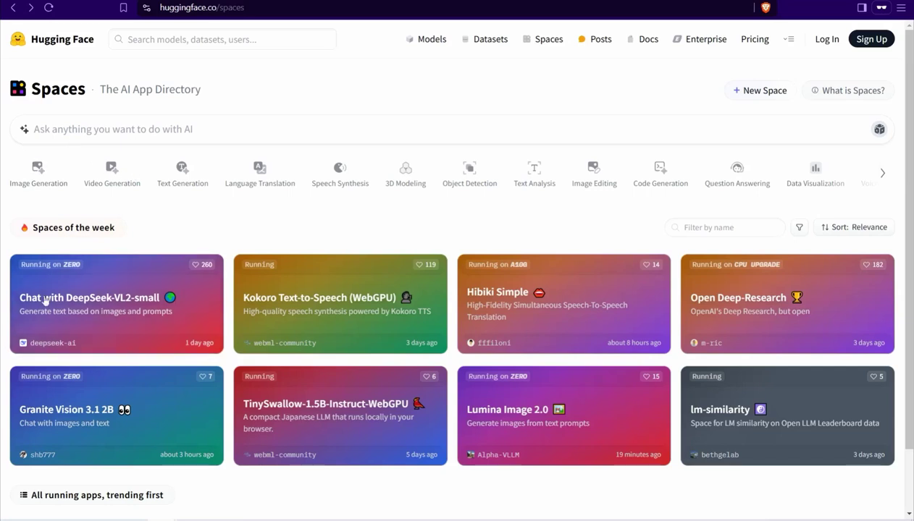
Search the Hugging Face Spaces directory for "deepseek"
left_click(550, 45)
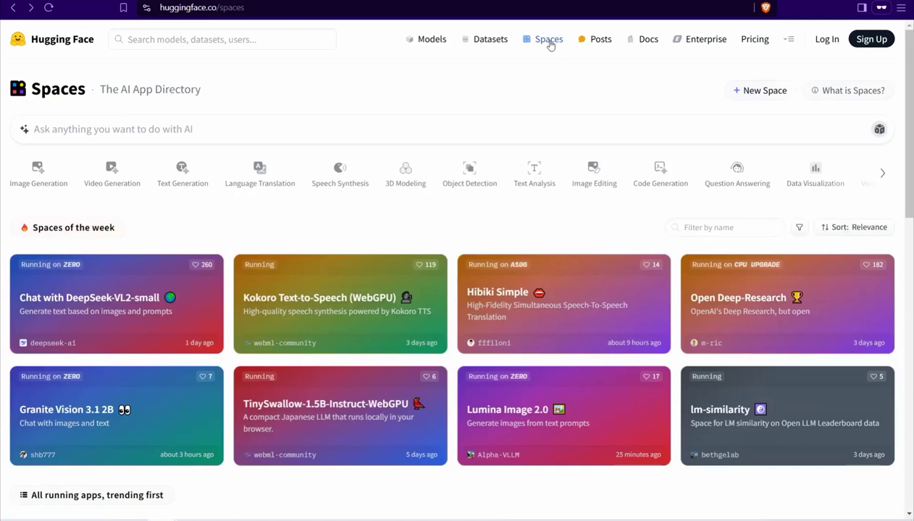
left_click(67, 131)
type("deepseek")
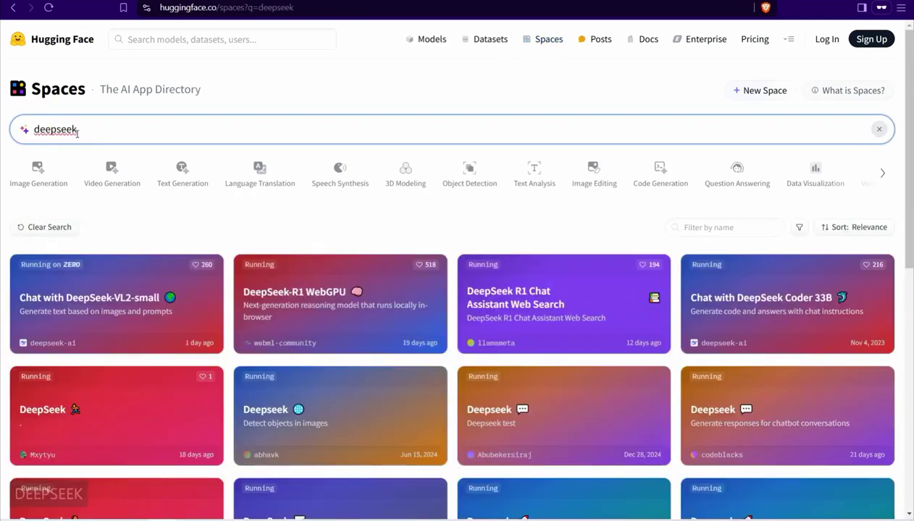
Look through the matching Spaces and open DeepSeek R1 Chat Assistant Web Search
scroll(167, 348, "down", 2)
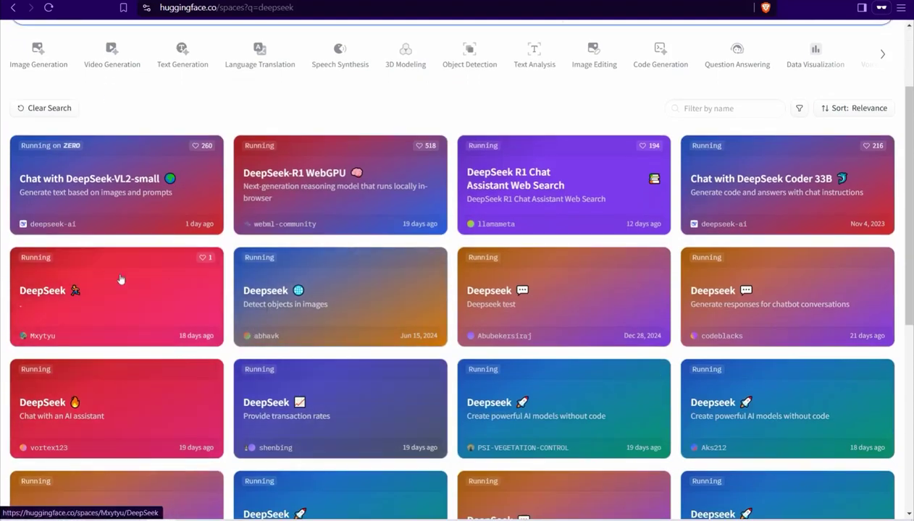
scroll(145, 440, "down", 4)
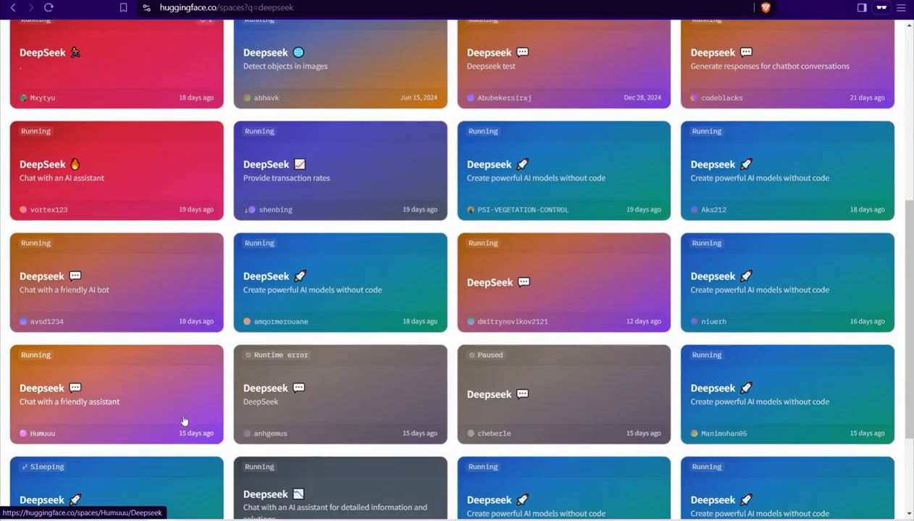
scroll(174, 427, "up", 2)
scroll(183, 420, "up", 1)
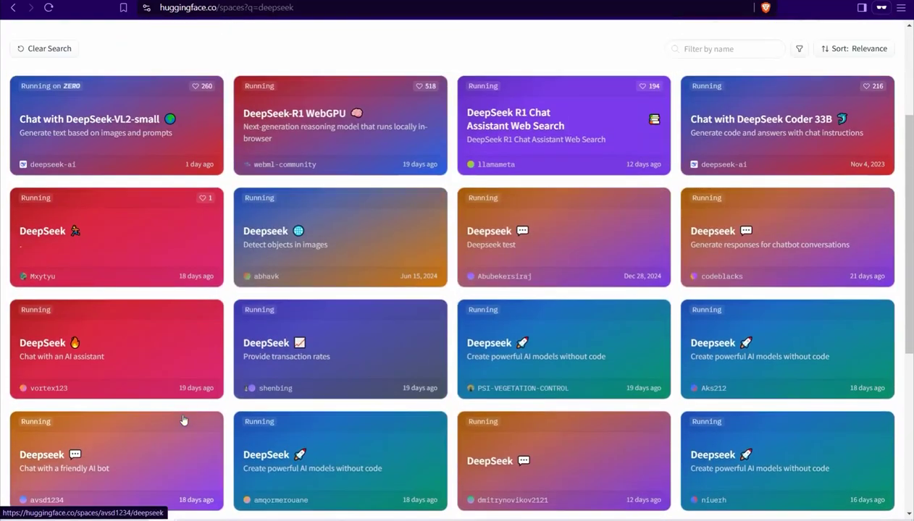
scroll(147, 355, "up", 4)
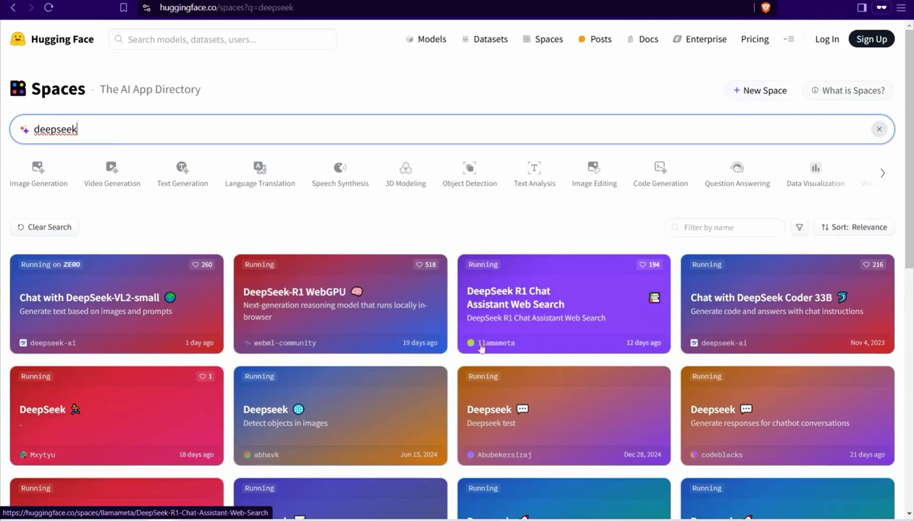
left_click(498, 307)
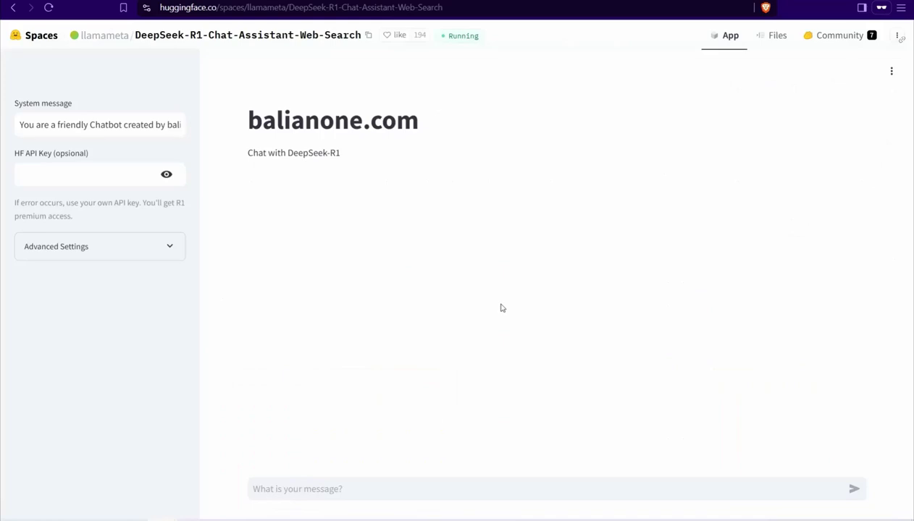
Send the message "how to swim faster" to the DeepSeek-R1 chat assistant
left_click(327, 488)
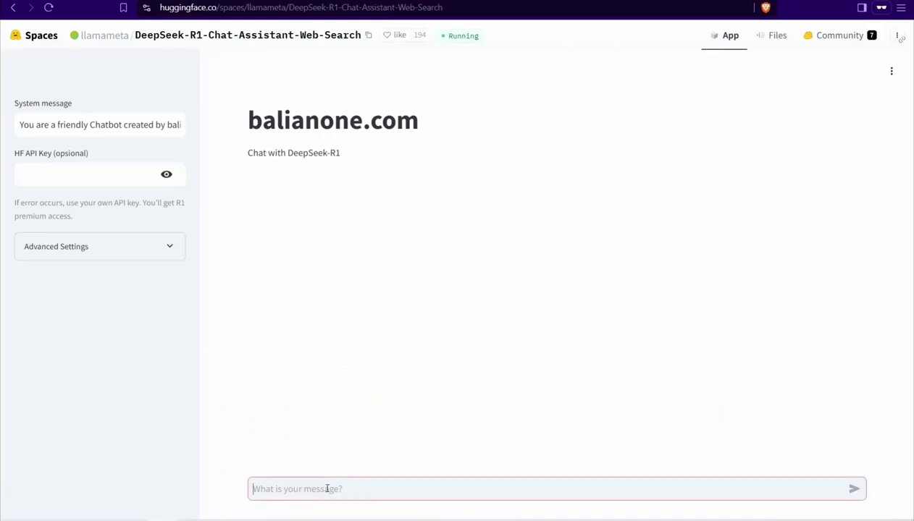
type("how o swim faster")
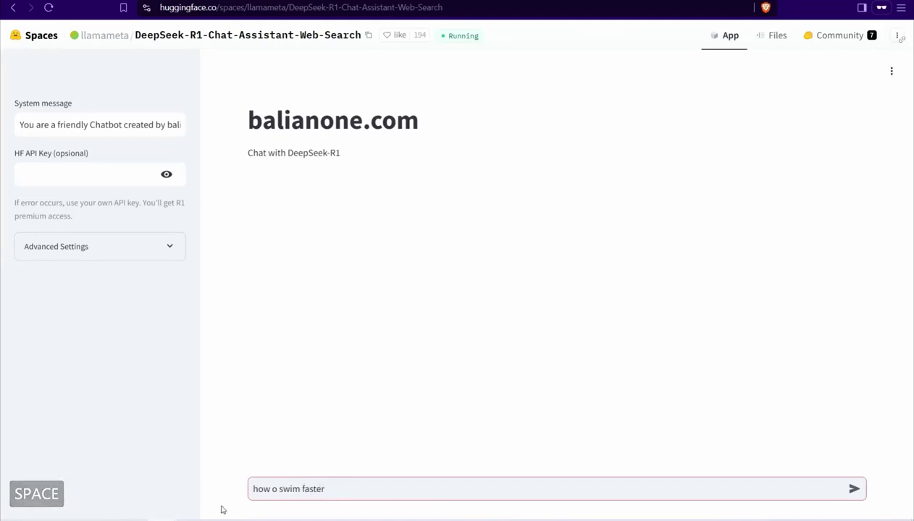
left_click(272, 489)
type("t")
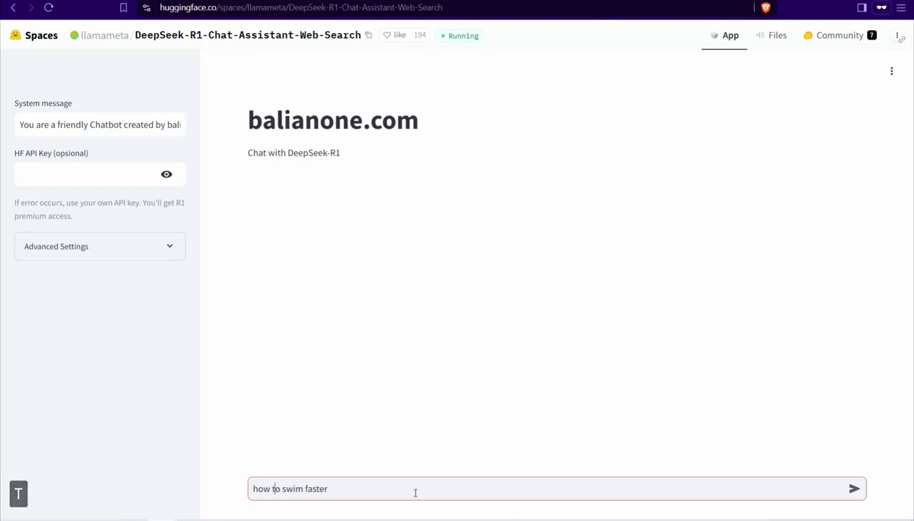
left_click(856, 490)
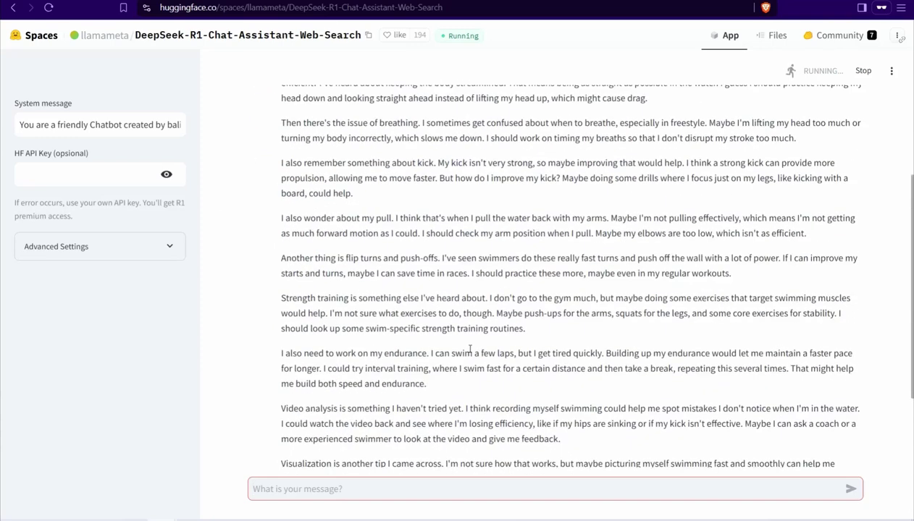
Read through the assistant's reasoning and its swimming advice from beginning to end
scroll(439, 381, "up", 5)
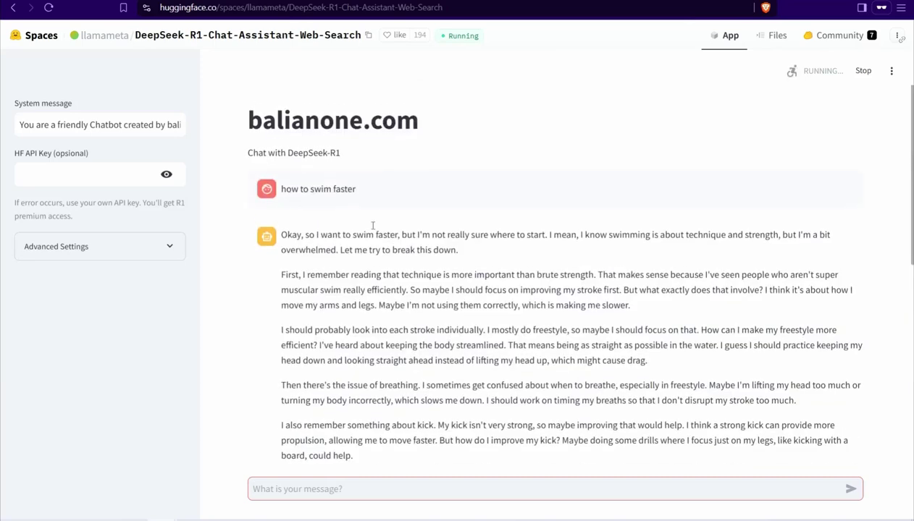
scroll(389, 427, "down", 5)
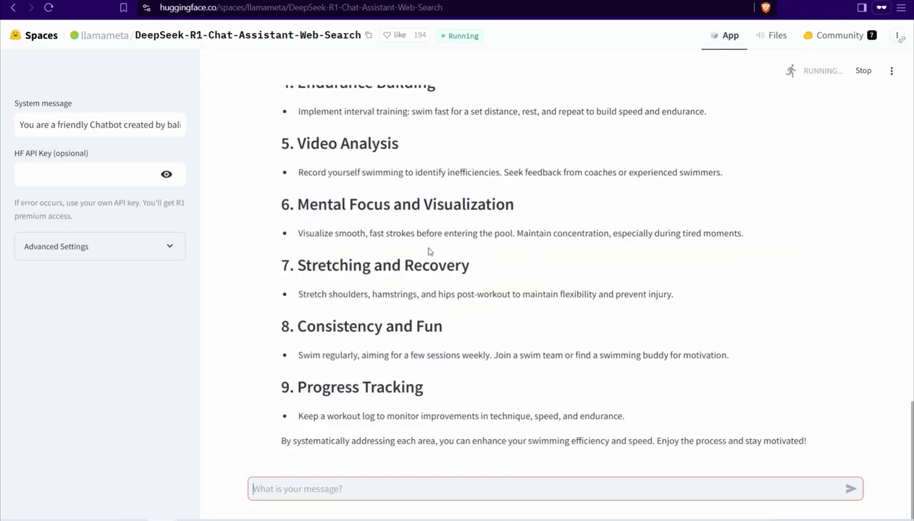
scroll(399, 305, "up", 10)
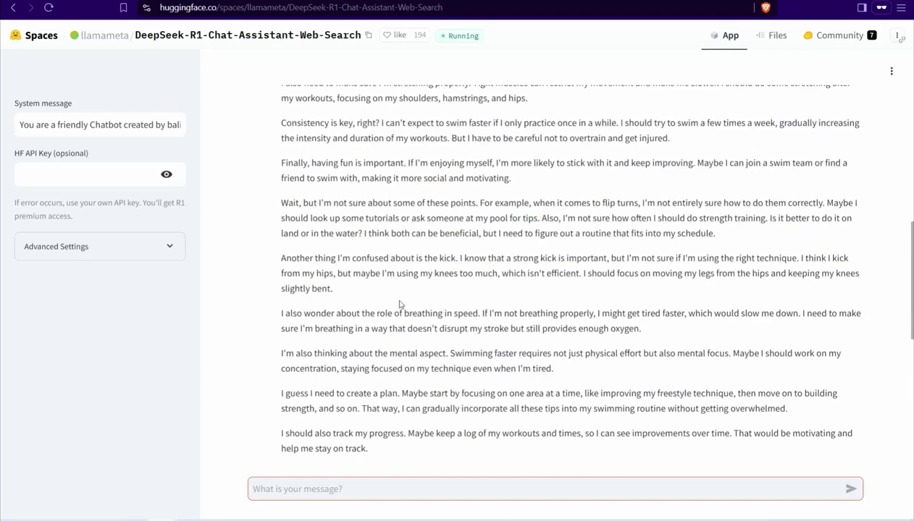
scroll(399, 305, "up", 5)
scroll(347, 313, "down", 15)
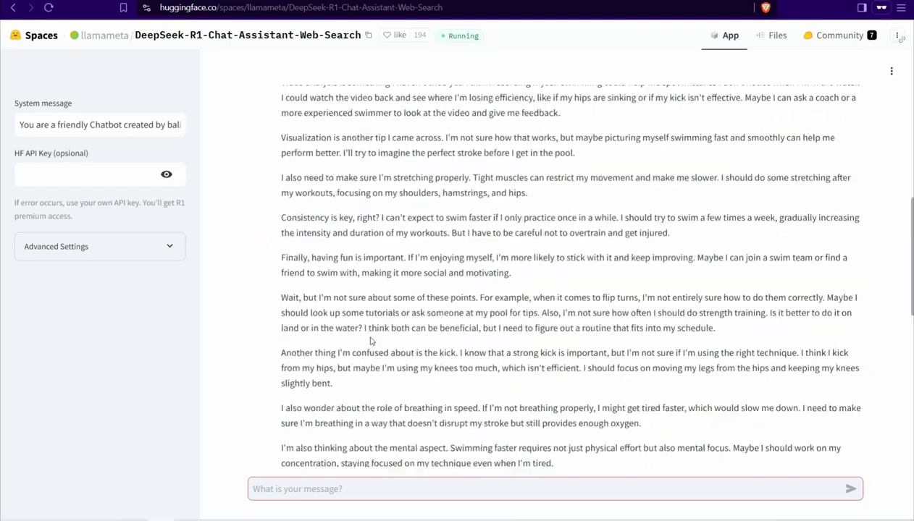
scroll(367, 346, "up", 15)
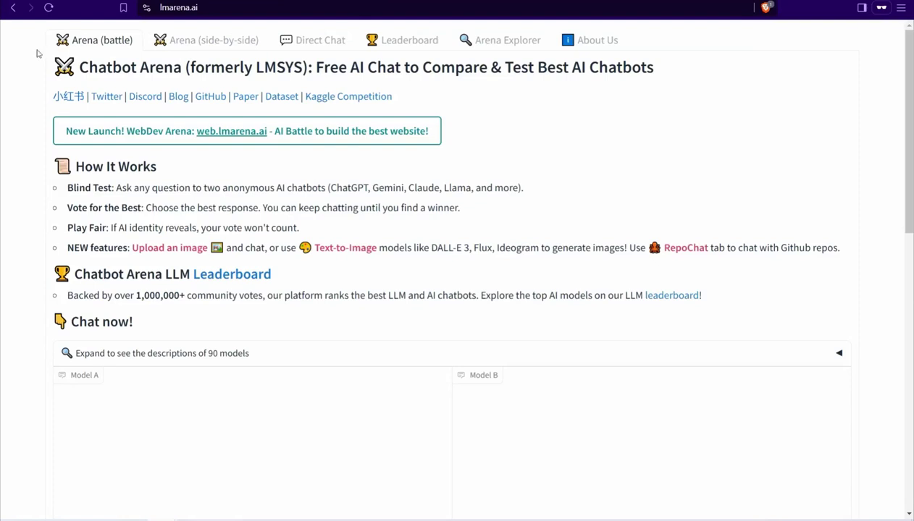
Look over Chatbot Arena's anonymous battle page and switch to the side-by-side arena
scroll(137, 239, "down", 3)
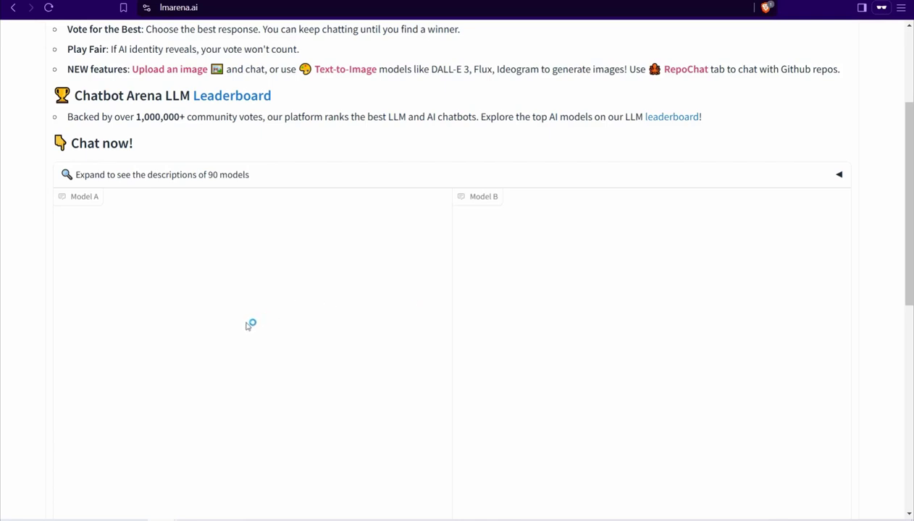
scroll(250, 312, "down", 6)
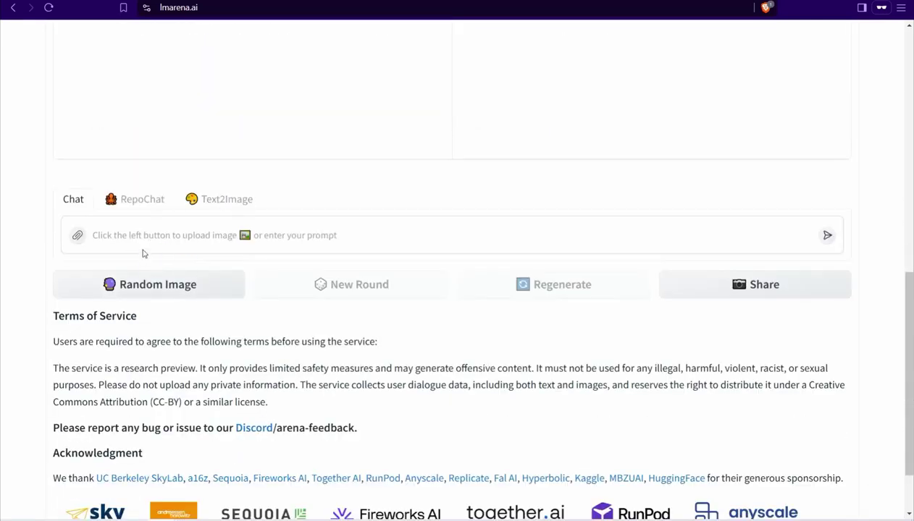
scroll(143, 254, "up", 5)
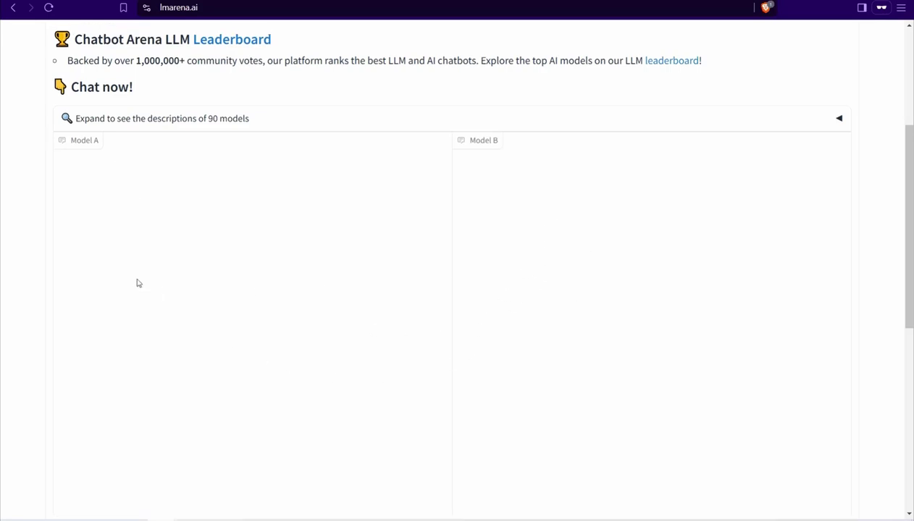
scroll(138, 282, "up", 3)
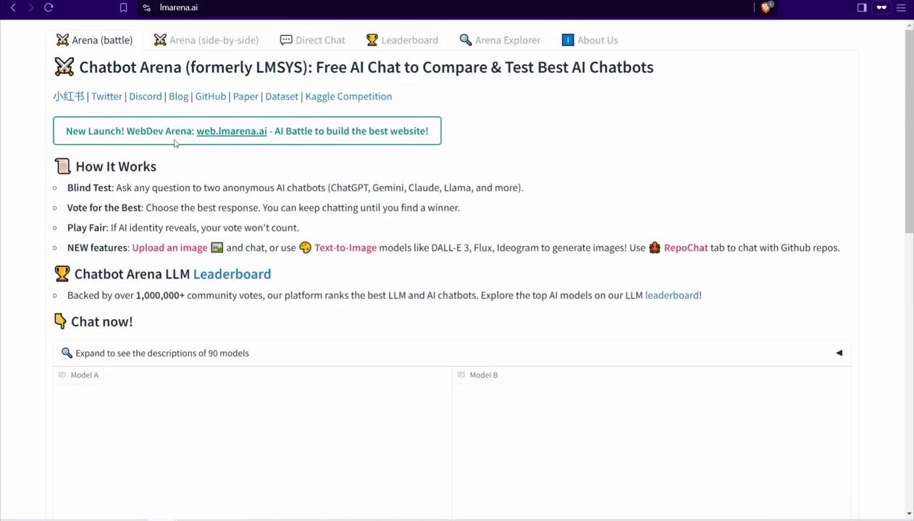
left_click(210, 42)
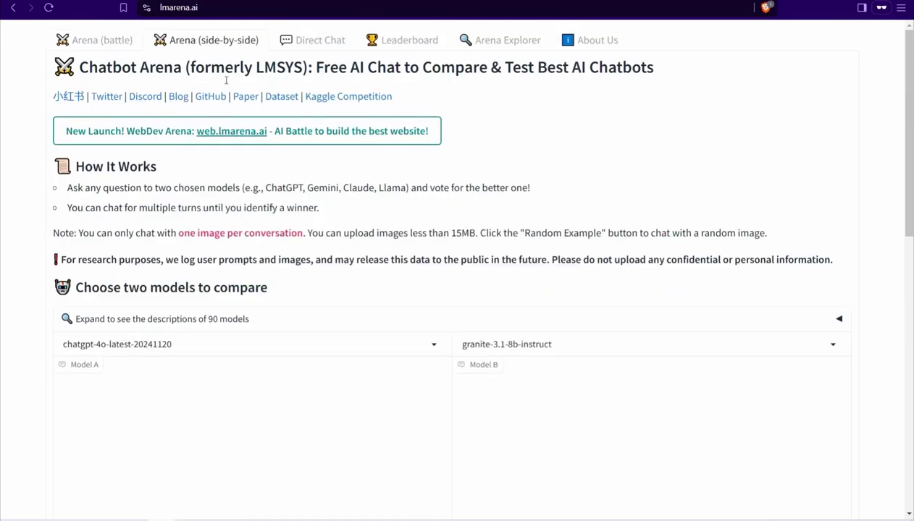
Choose chatgpt-4o-latest-20241120 as Model A for the comparison
scroll(140, 289, "down", 1)
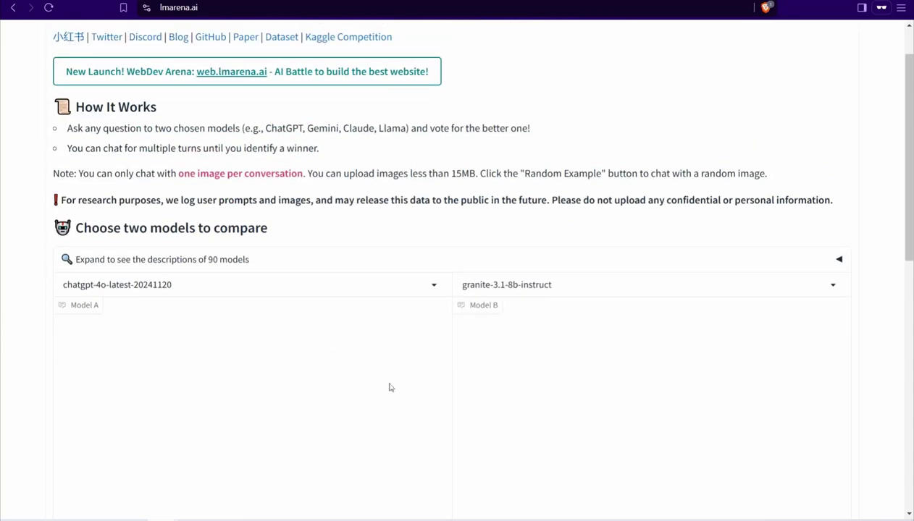
left_click(433, 284)
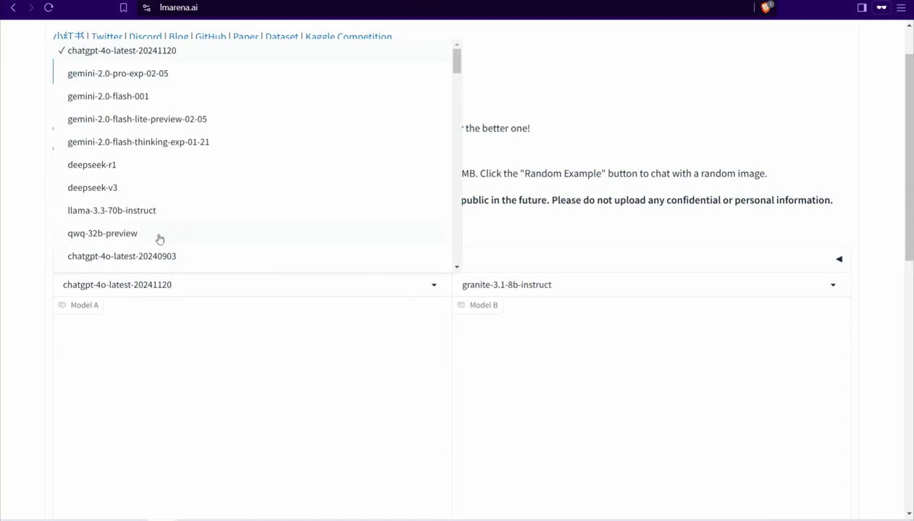
scroll(159, 238, "up", 1)
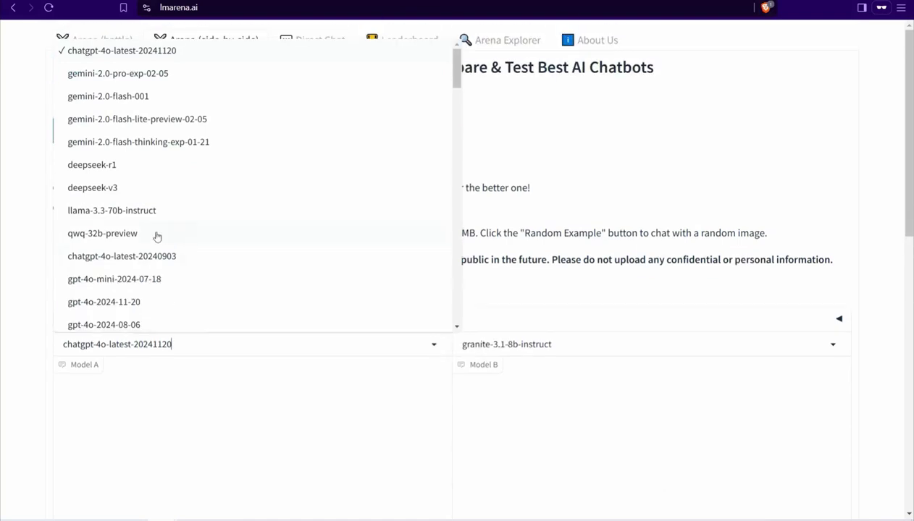
left_click(112, 52)
Choose deepseek-r1 as Model B for the comparison
scroll(372, 364, "down", 1)
left_click(832, 286)
scroll(557, 251, "up", 5)
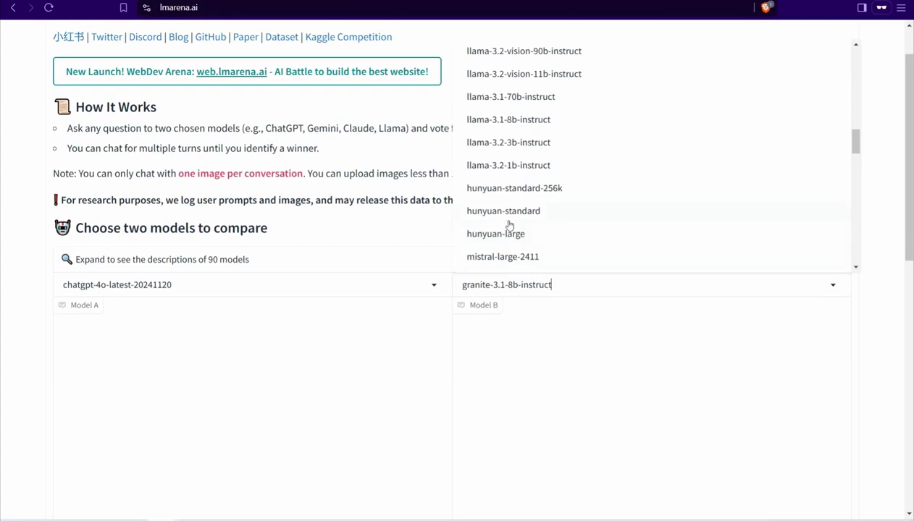
scroll(509, 226, "up", 6)
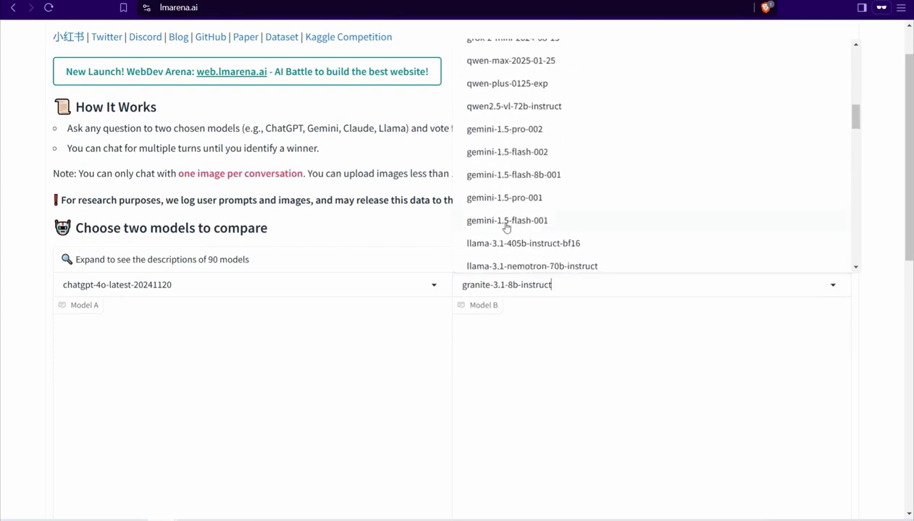
scroll(505, 227, "up", 1)
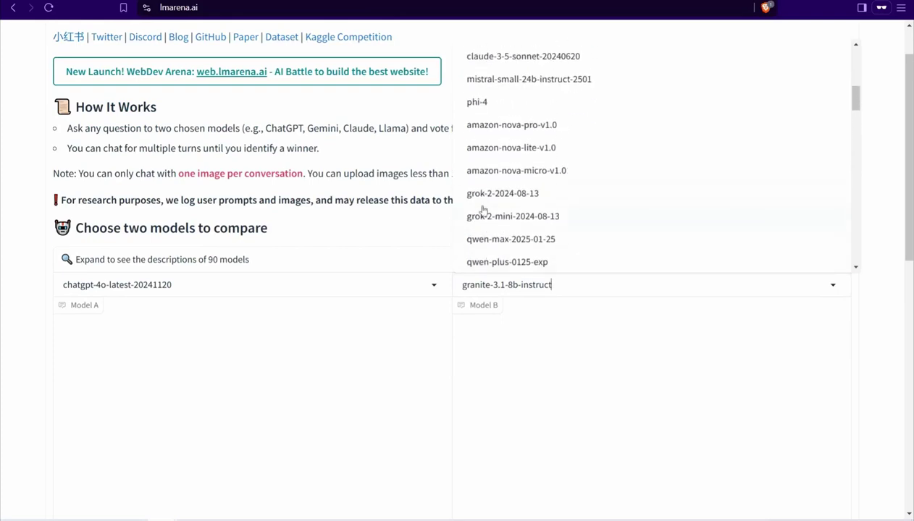
scroll(504, 202, "up", 4)
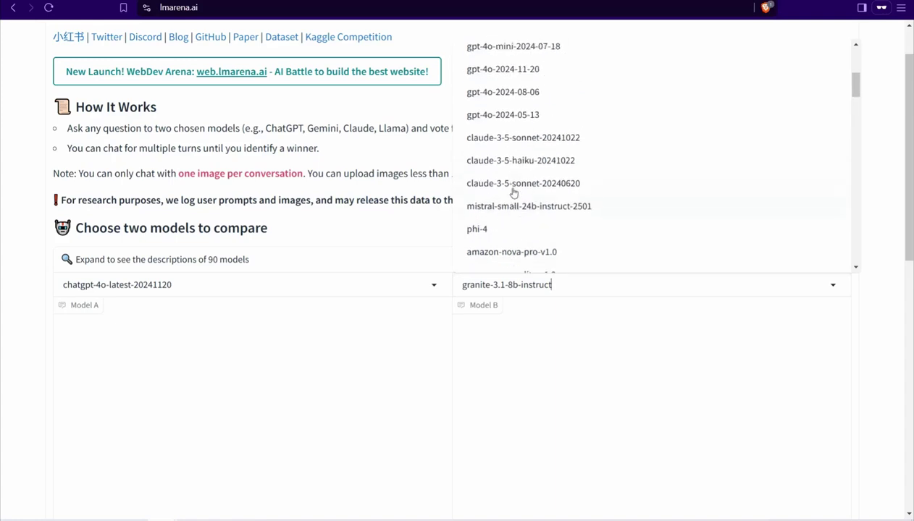
scroll(509, 210, "up", 2)
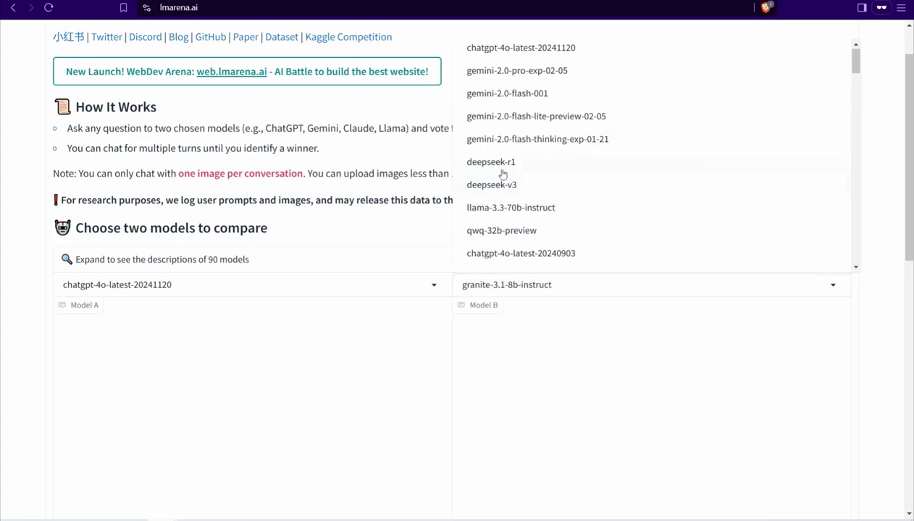
left_click(492, 166)
Send the prompt "write an article on how to lose bad friends" to both models
scroll(521, 303, "down", 5)
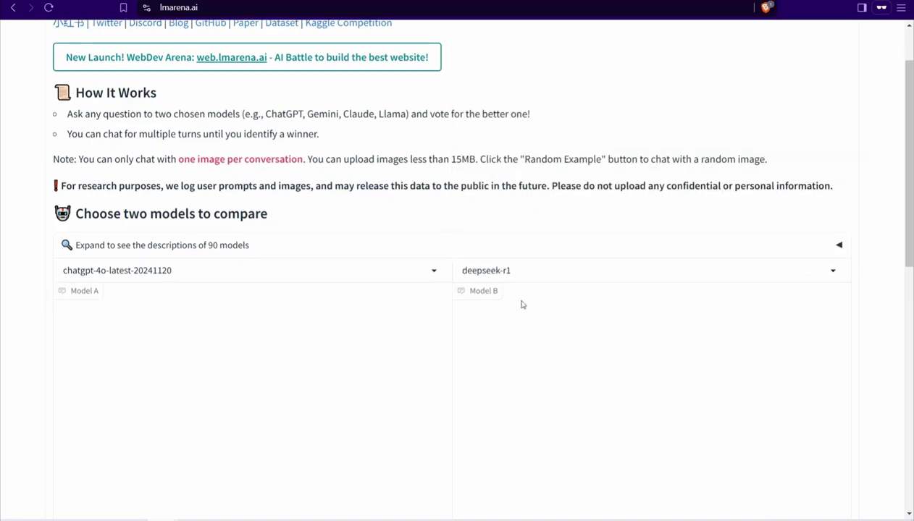
scroll(511, 289, "down", 2)
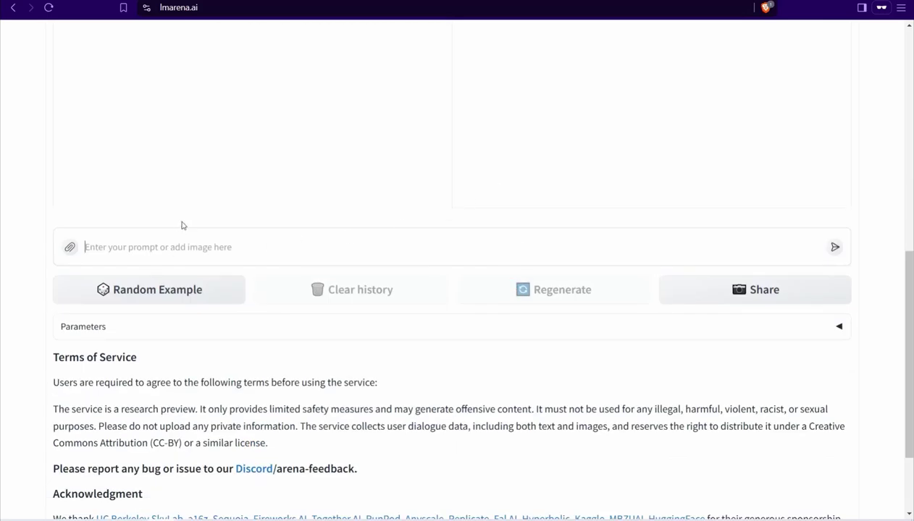
type("write ")
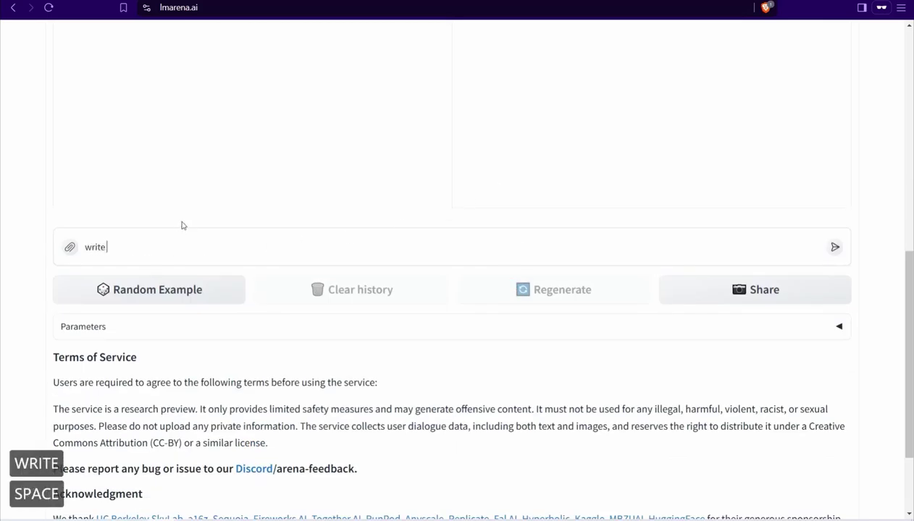
type("an article on how to ")
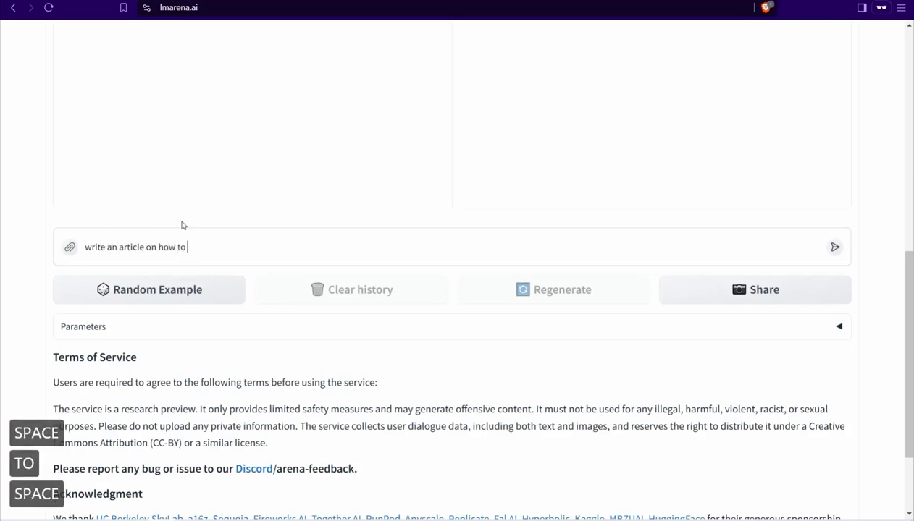
type("lose bad")
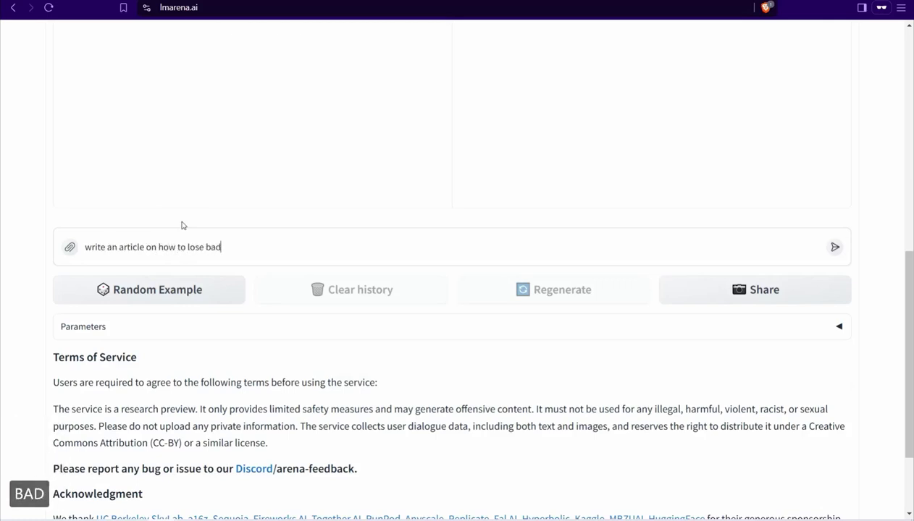
type(" friends")
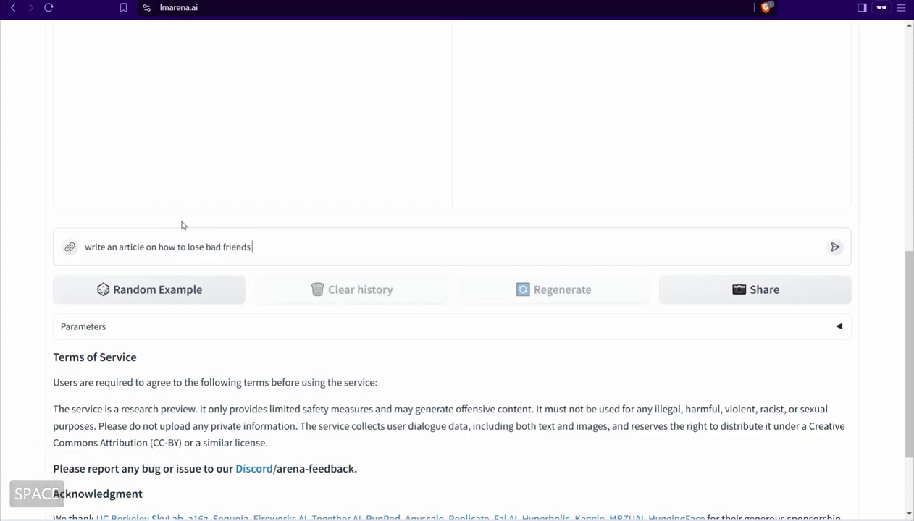
left_click(834, 249)
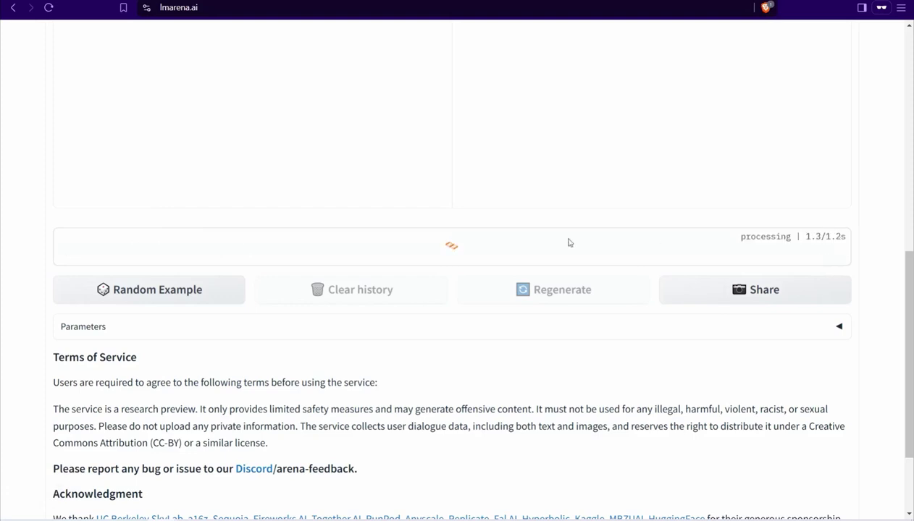
Follow both models' articles as they are generated and go back to the beginning of the ChatGPT article
scroll(399, 314, "up", 5)
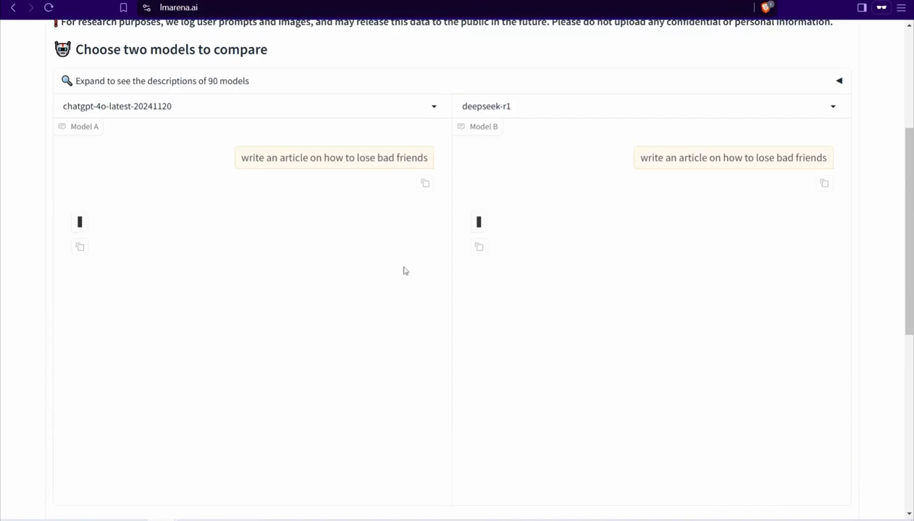
scroll(287, 204, "down", 5)
scroll(215, 262, "up", 5)
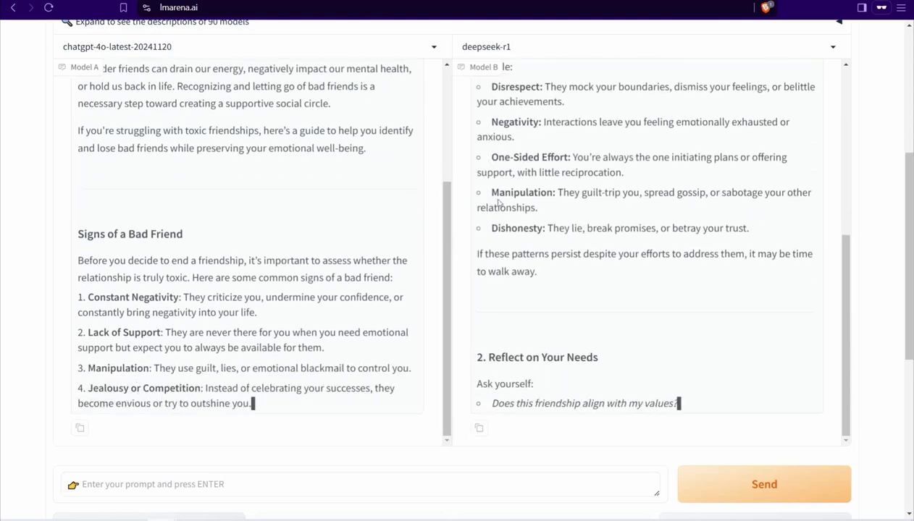
scroll(594, 268, "down", 3)
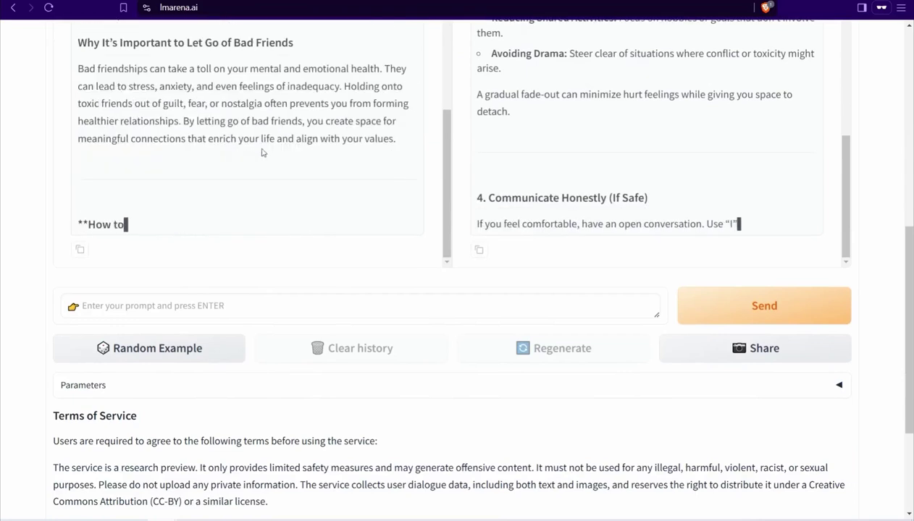
scroll(292, 165, "down", 1)
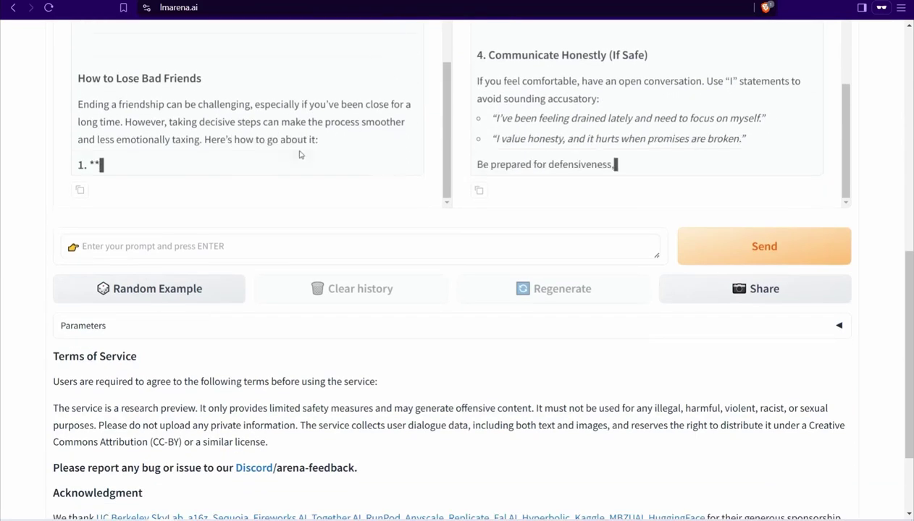
scroll(340, 276, "up", 3)
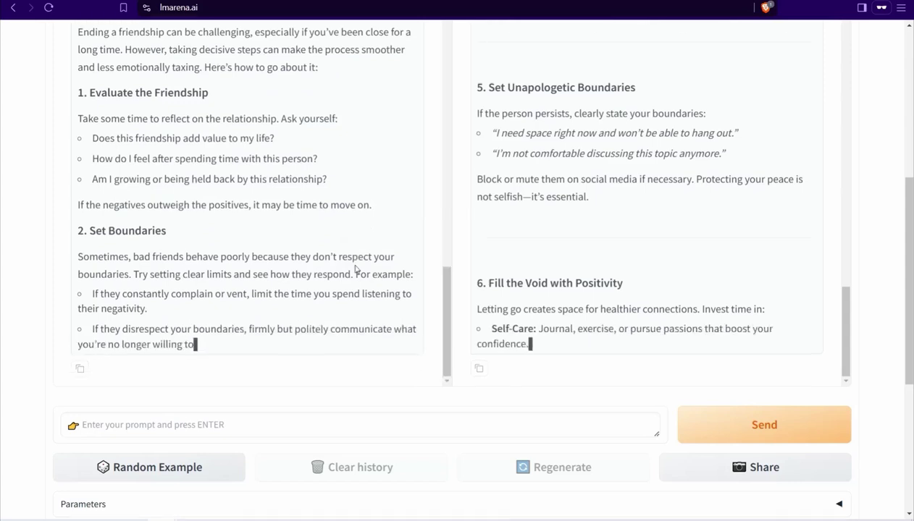
scroll(429, 252, "up", 4)
scroll(434, 266, "up", 10)
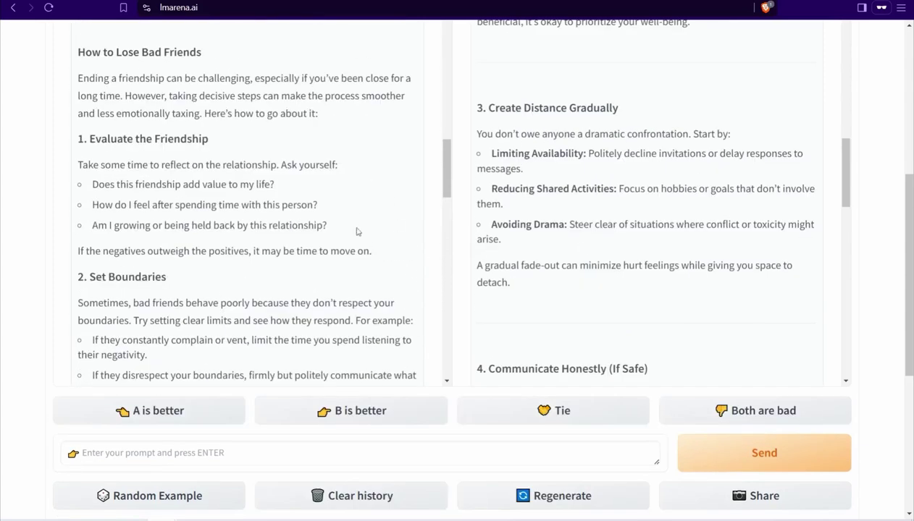
scroll(180, 312, "down", 3)
scroll(247, 261, "up", 7)
scroll(245, 262, "up", 5)
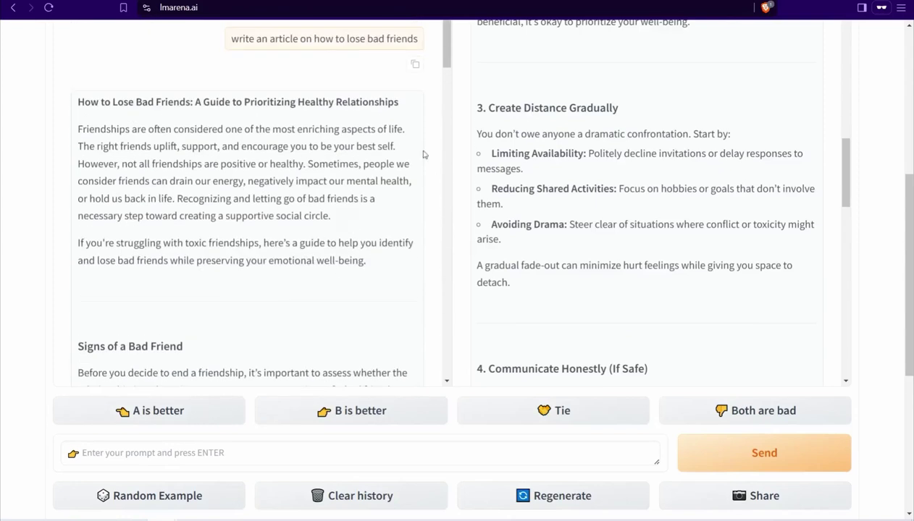
scroll(420, 250, "up", 3)
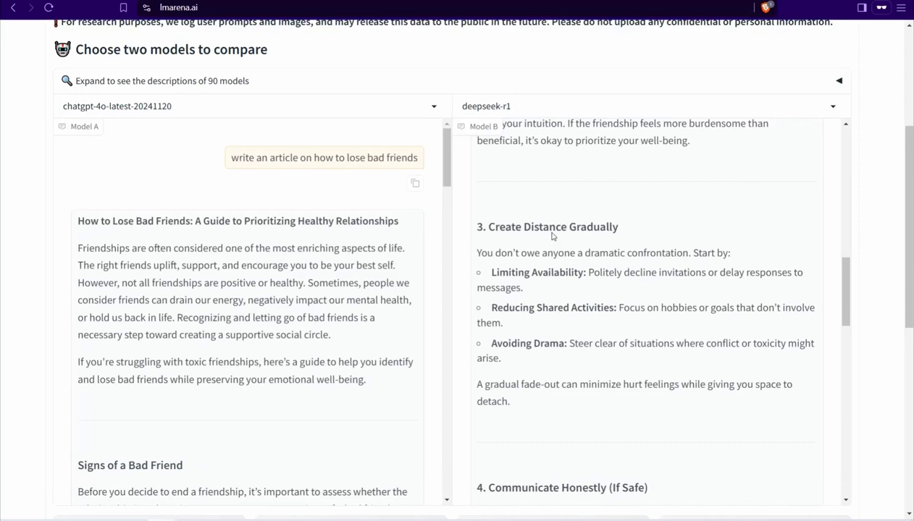
Compare the sections of the ChatGPT and DeepSeek R1 articles, reading DeepSeek's through its Final Thoughts, and view the voting options
scroll(462, 309, "down", 1)
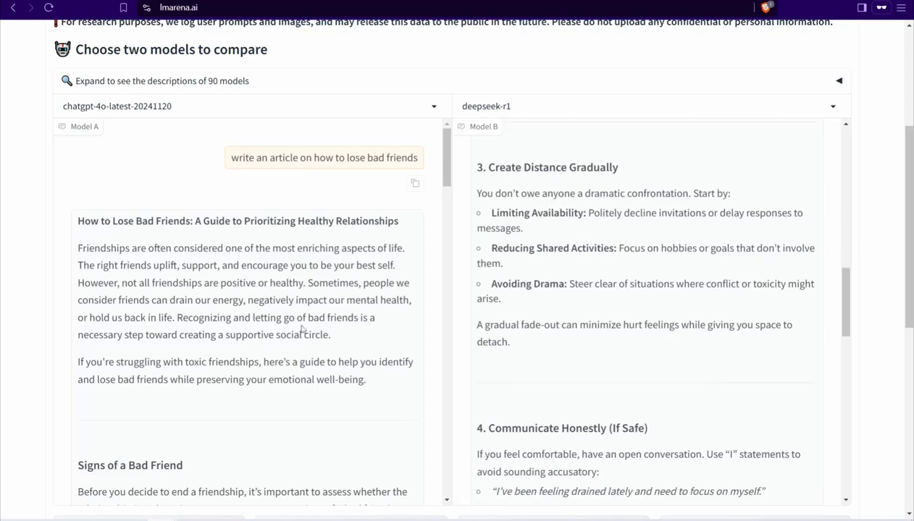
scroll(278, 337, "down", 10)
scroll(477, 311, "down", 3)
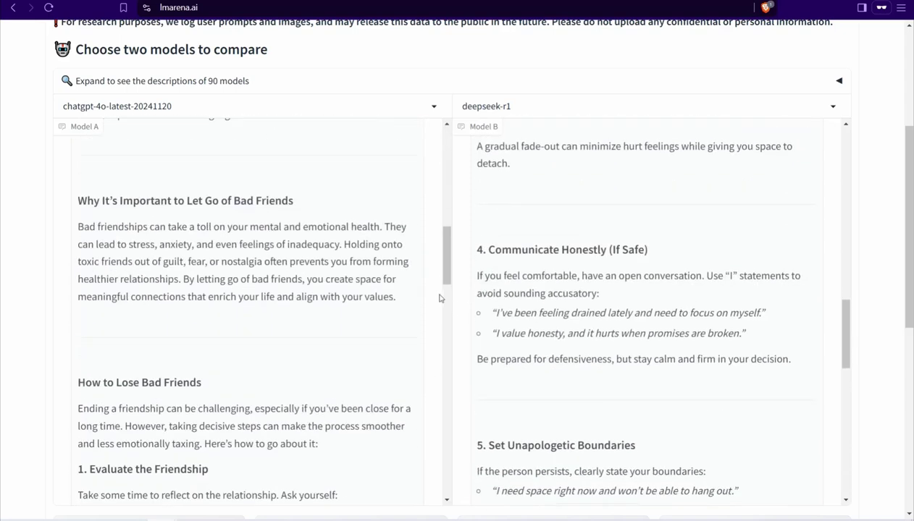
scroll(460, 301, "up", 3)
scroll(339, 333, "up", 2)
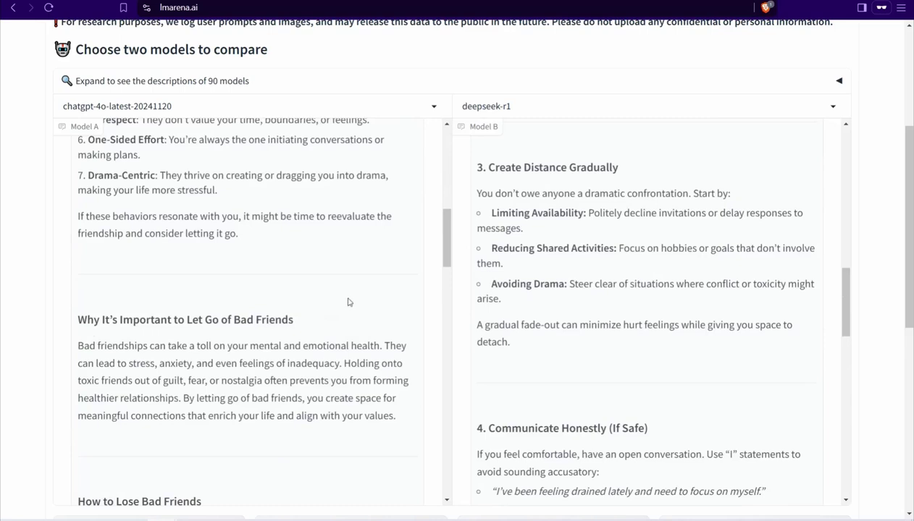
scroll(347, 302, "down", 4)
scroll(542, 337, "down", 4)
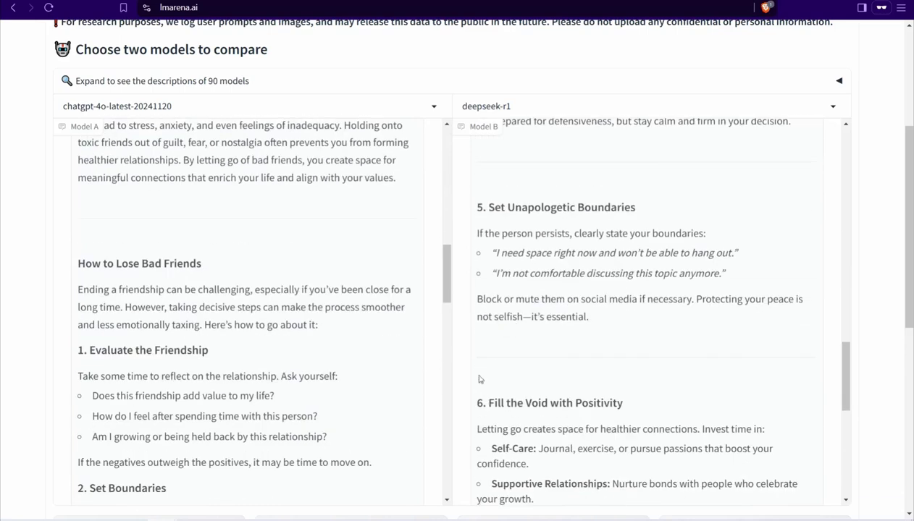
scroll(507, 324, "down", 3)
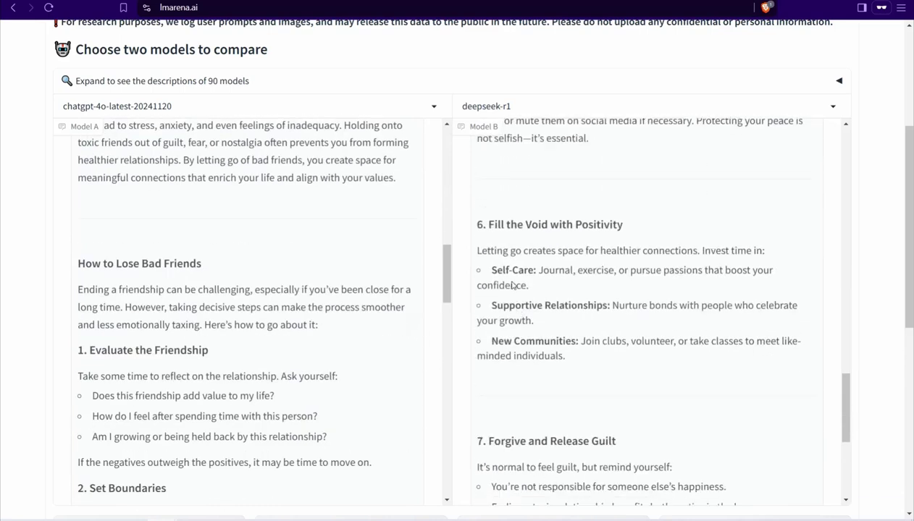
scroll(515, 286, "down", 5)
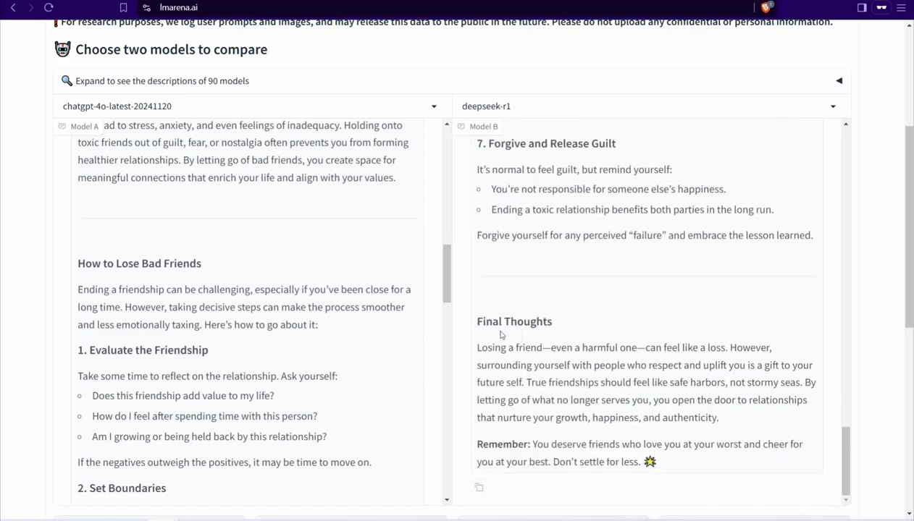
scroll(499, 334, "down", 3)
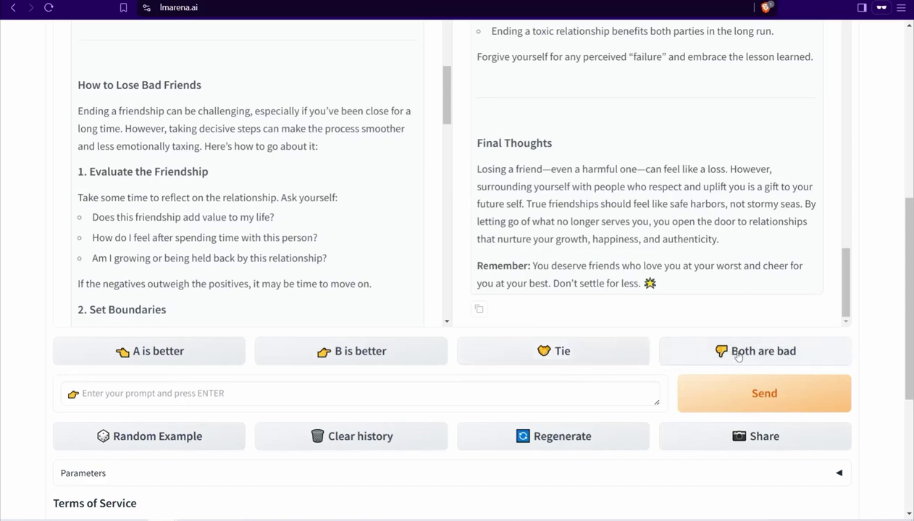
Reread the ChatGPT article's opening sections alongside DeepSeek R1's numbered advice, from section 4 on honest communication to section 7 on guilt
scroll(434, 161, "up", 3)
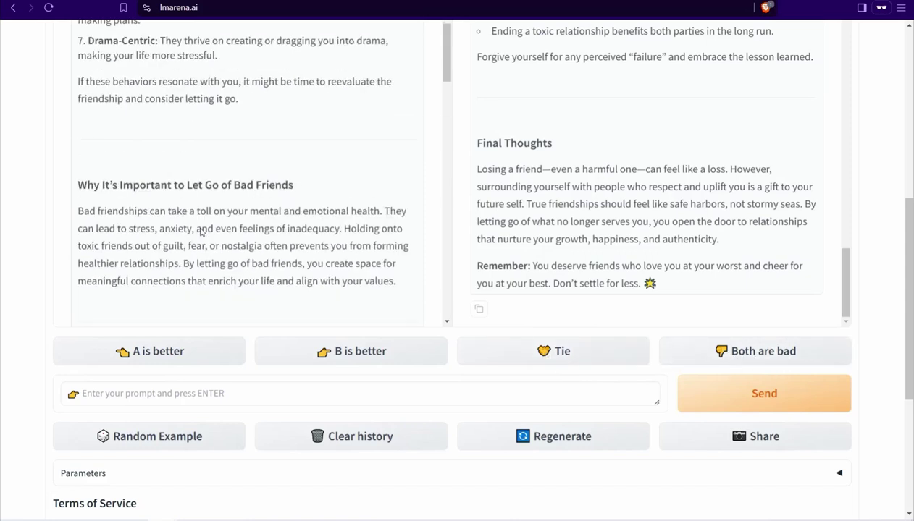
scroll(520, 252, "up", 6)
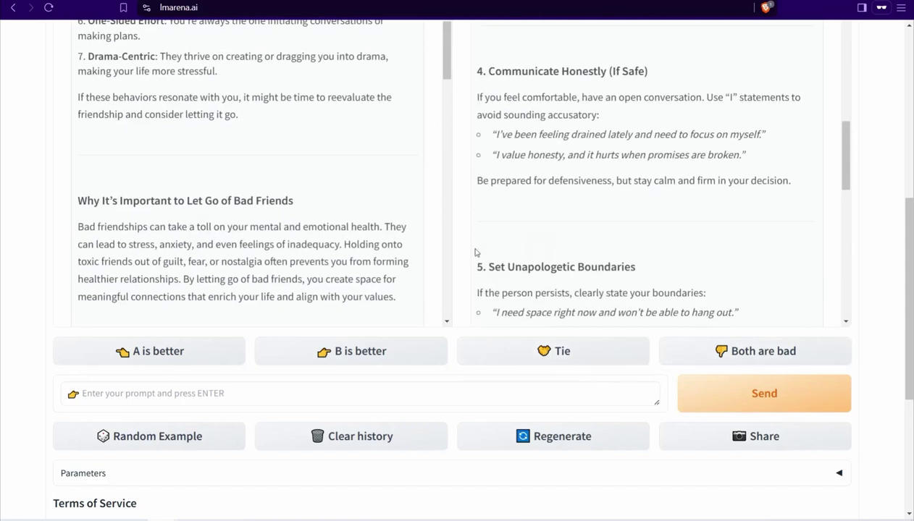
scroll(248, 243, "up", 3)
scroll(247, 242, "up", 10)
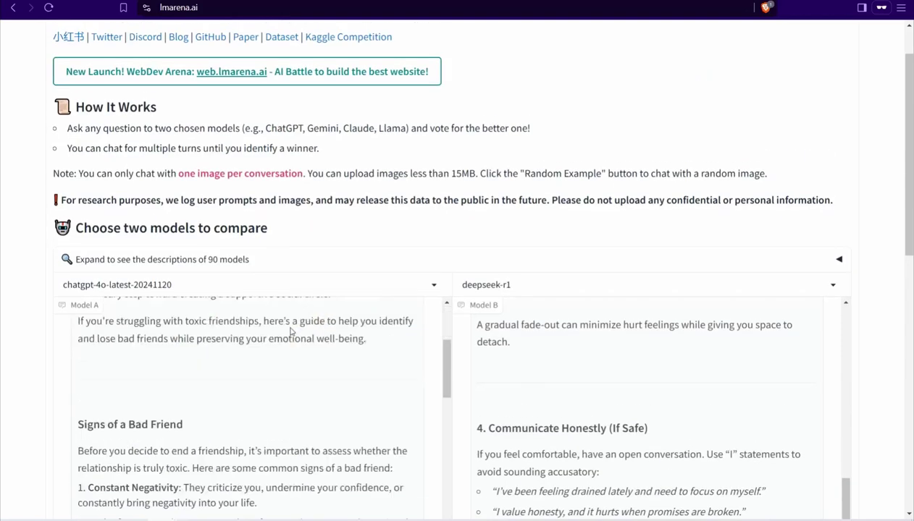
scroll(296, 331, "down", 3)
scroll(610, 380, "down", 5)
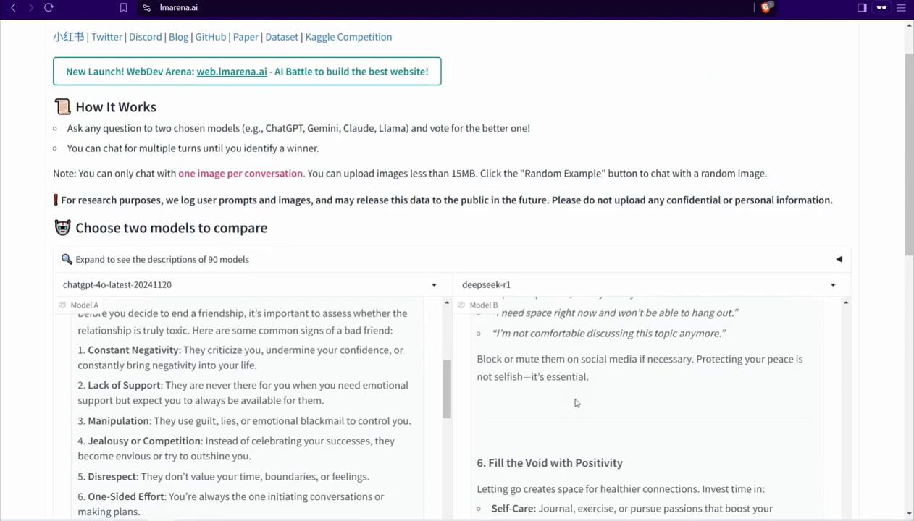
scroll(562, 389, "down", 2)
scroll(506, 399, "down", 6)
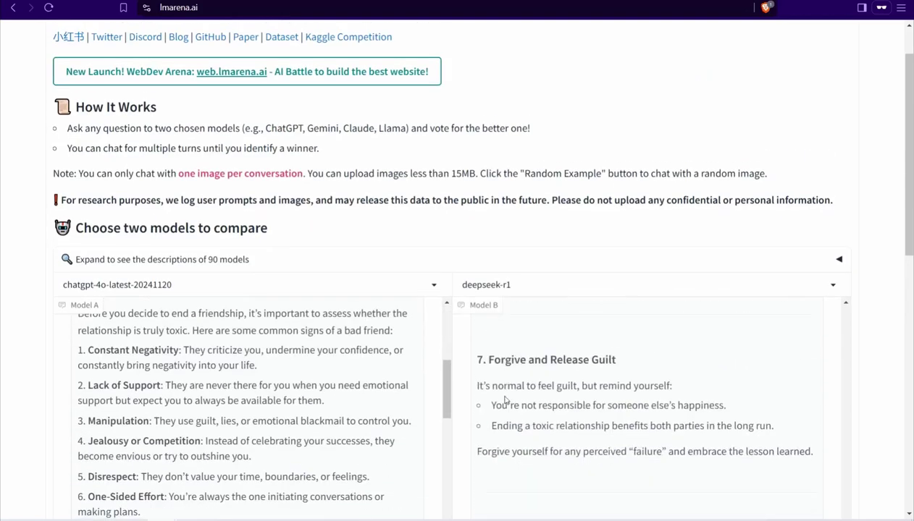
scroll(195, 357, "up", 3)
scroll(188, 374, "up", 3)
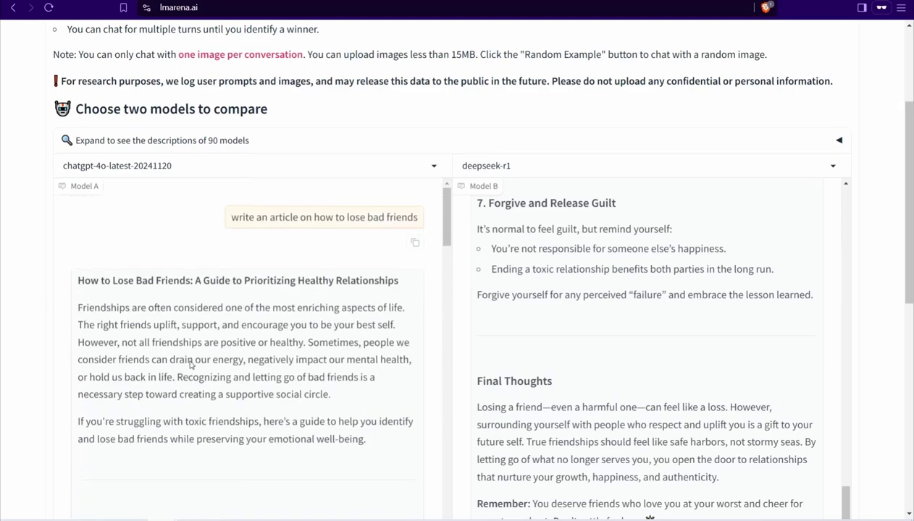
Read the ChatGPT article from its introduction through to its Conclusion and compare it with DeepSeek's Final Thoughts
scroll(189, 373, "up", 1)
scroll(188, 369, "down", 5)
scroll(187, 69, "up", 4)
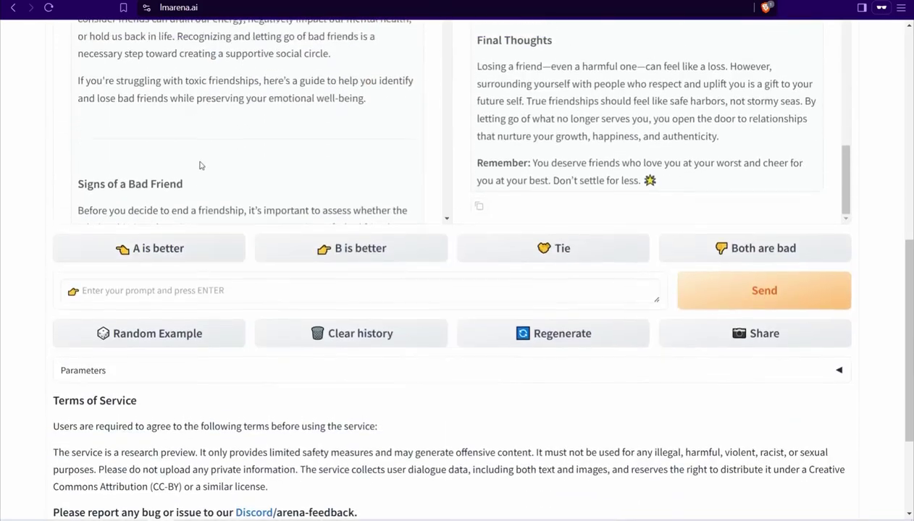
scroll(225, 297, "down", 10)
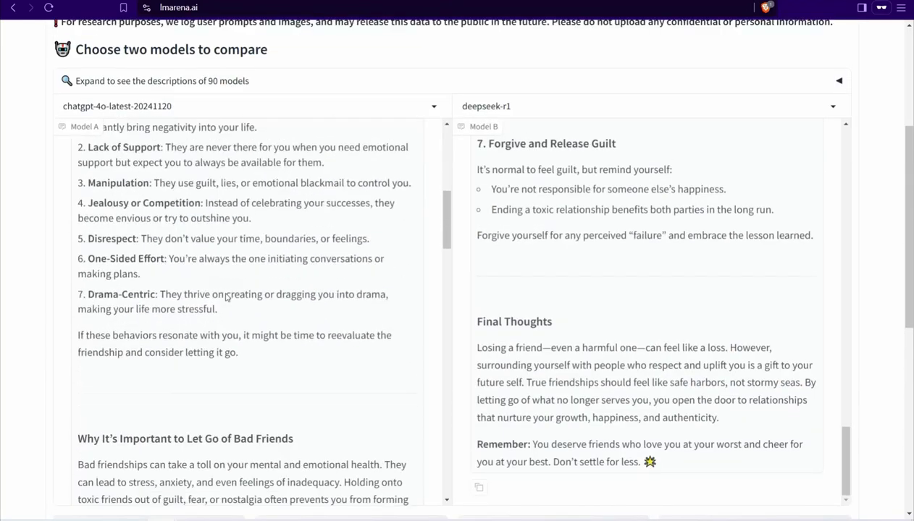
scroll(225, 297, "down", 10)
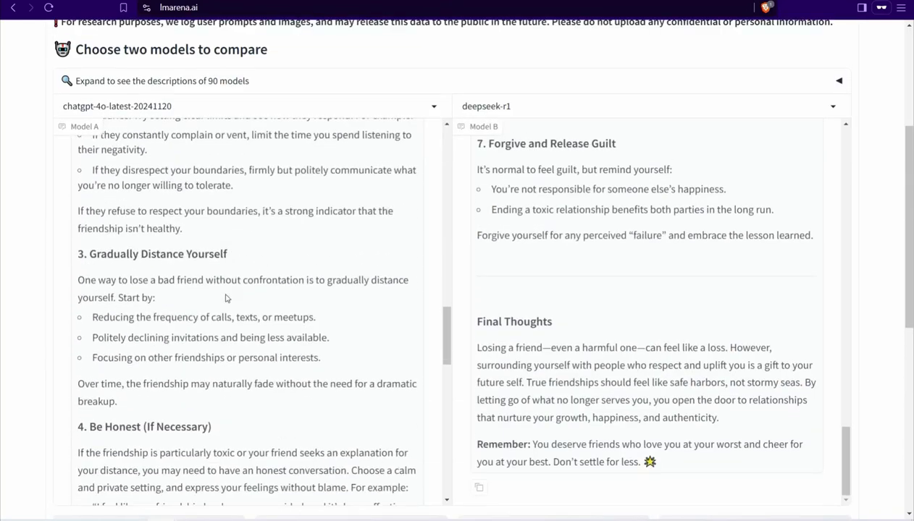
scroll(225, 297, "down", 10)
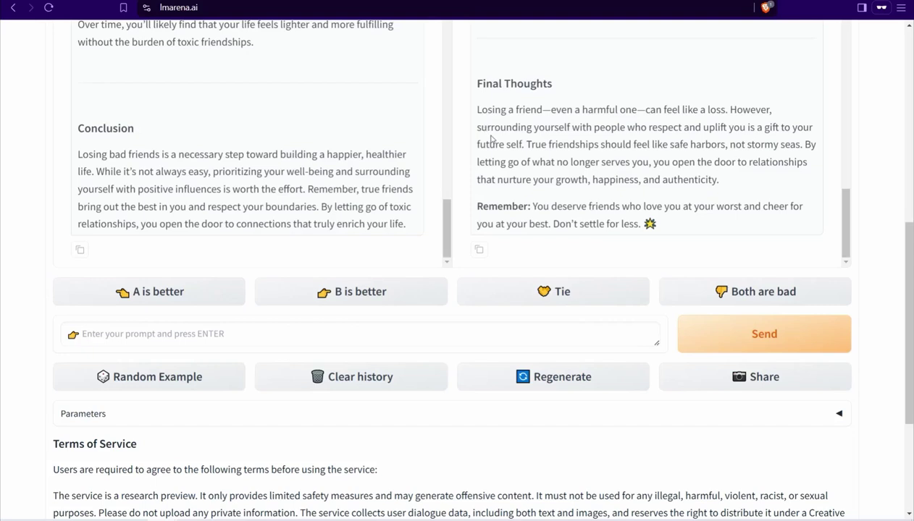
Switch to the Pinokio site and browse its catalogue of verified scripts for running AI apps locally
left_click(621, 1)
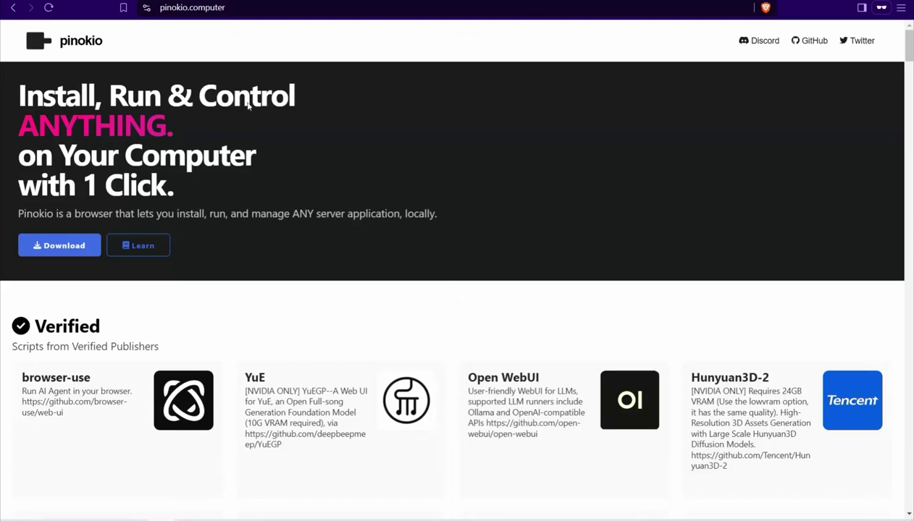
scroll(224, 232, "down", 3)
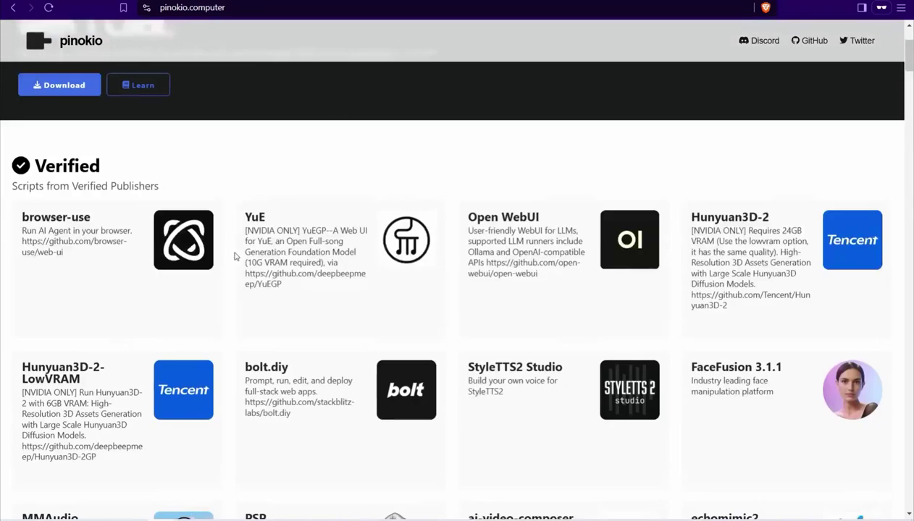
scroll(233, 248, "up", 2)
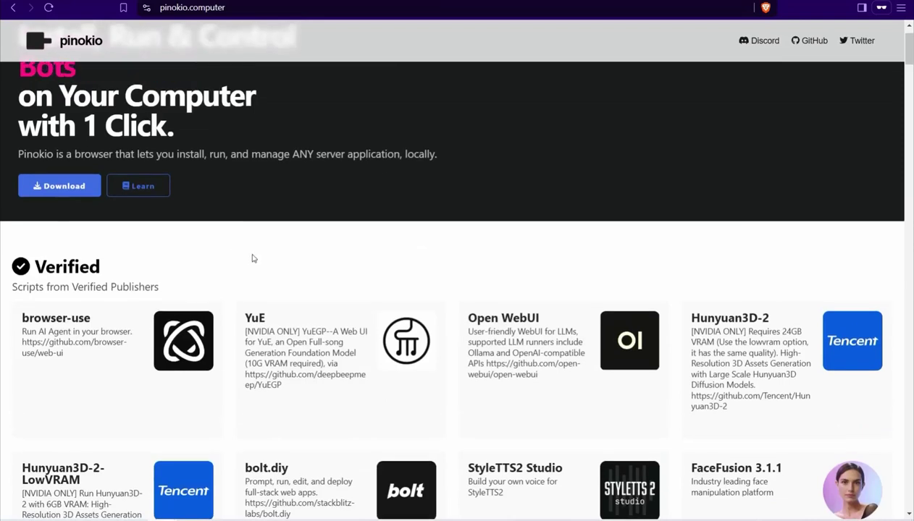
scroll(253, 259, "down", 3)
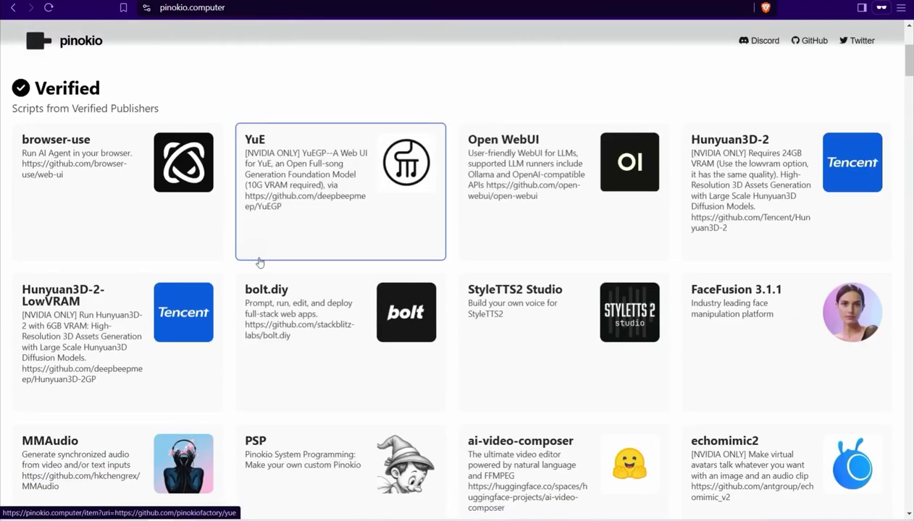
scroll(260, 262, "down", 10)
scroll(406, 249, "down", 3)
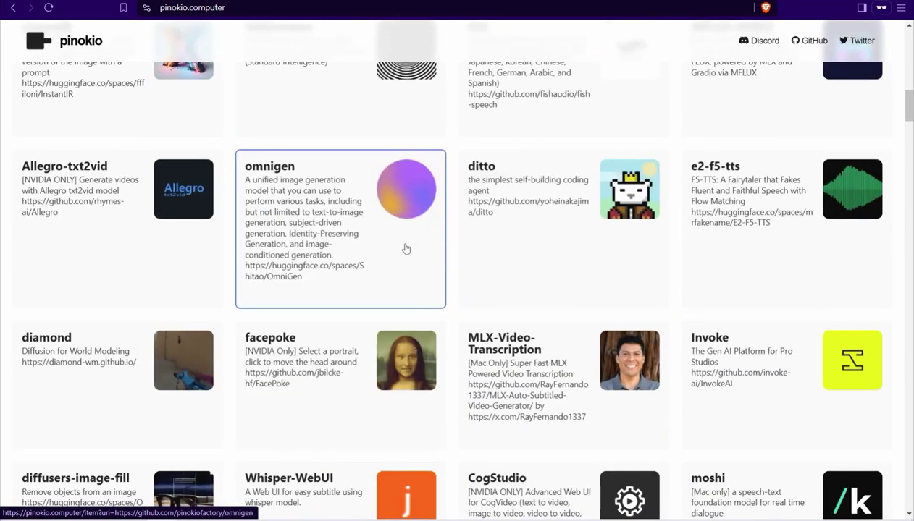
scroll(410, 243, "down", 2)
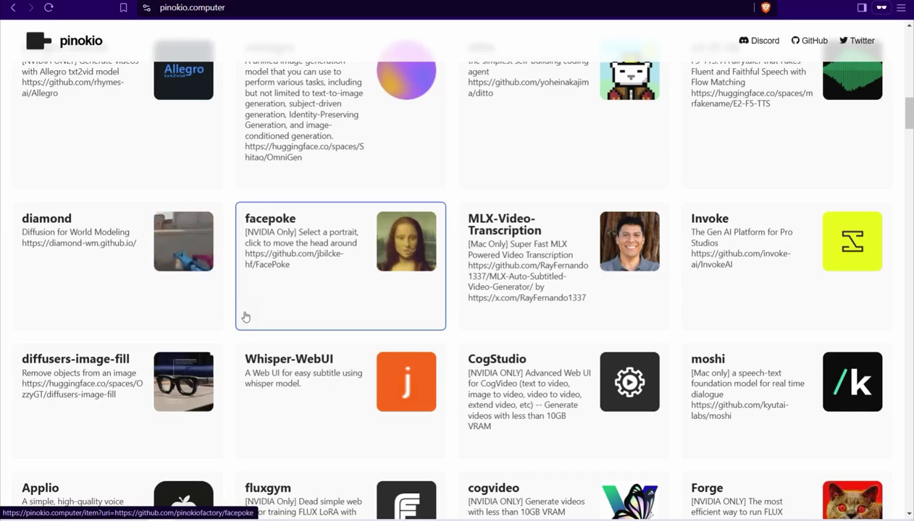
scroll(245, 317, "down", 5)
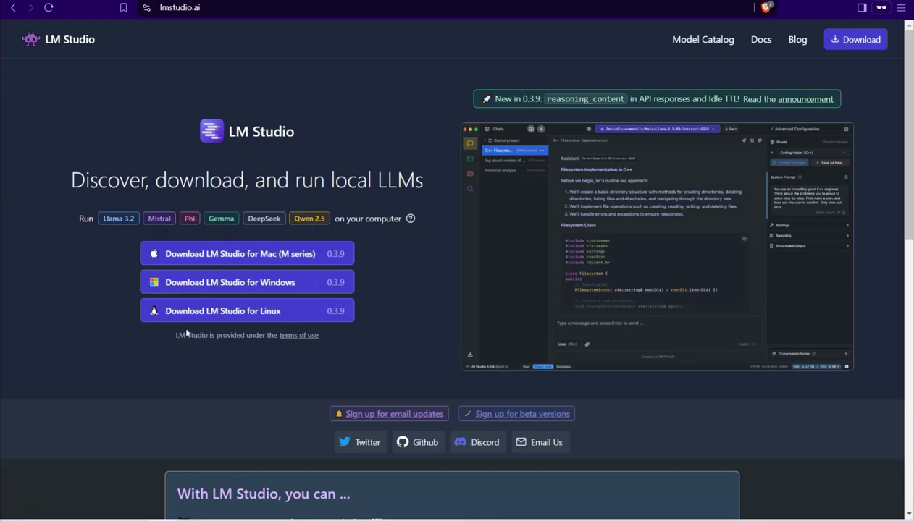
Examine the LM Studio home page's download options and its overview of features for running local LLMs
scroll(186, 333, "down", 3)
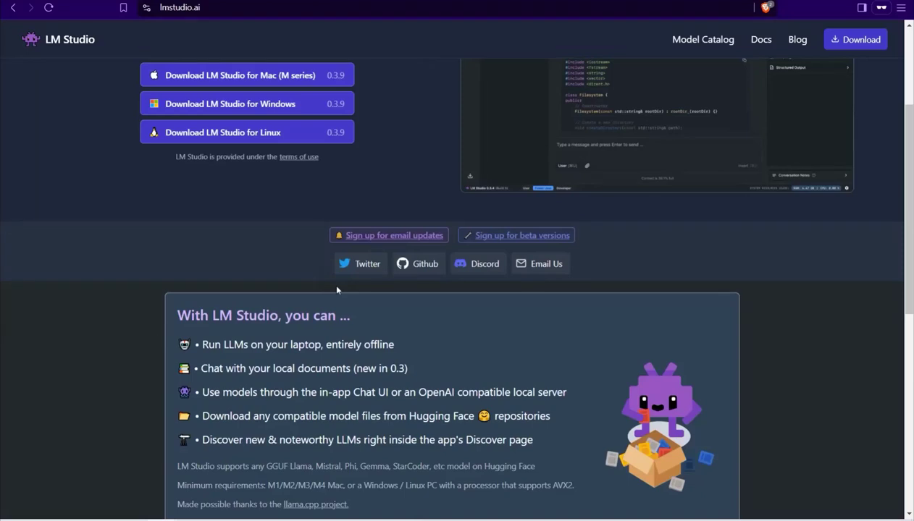